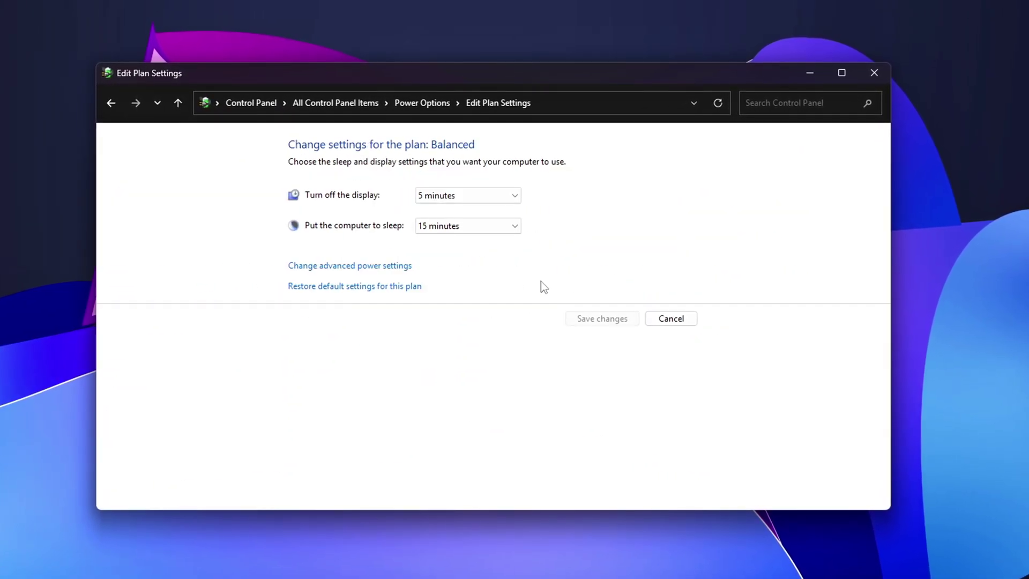
# Open the Balanced plan's advanced power settings and expand Processor power management to list its processor options.
pyautogui.click(361, 274)
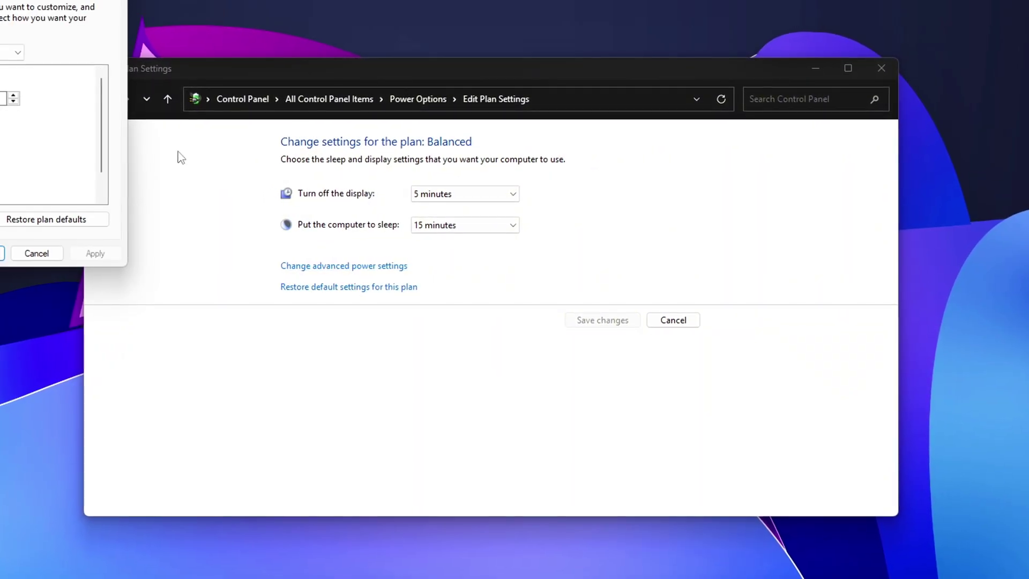
pyautogui.moveTo(15, 2); pyautogui.dragTo(542, 123)
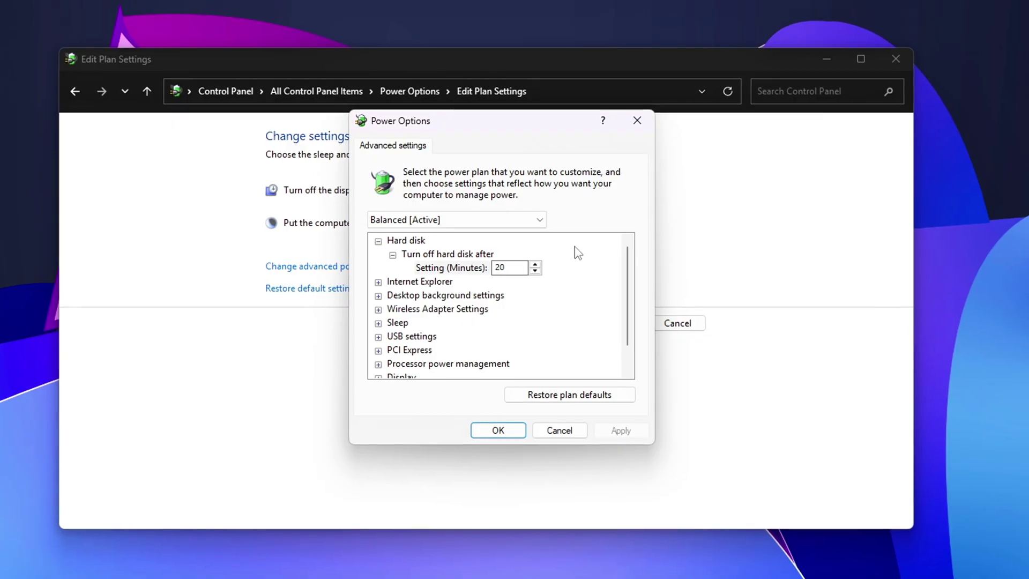
pyautogui.scroll(-1, 614, 265)
pyautogui.doubleClick(429, 336)
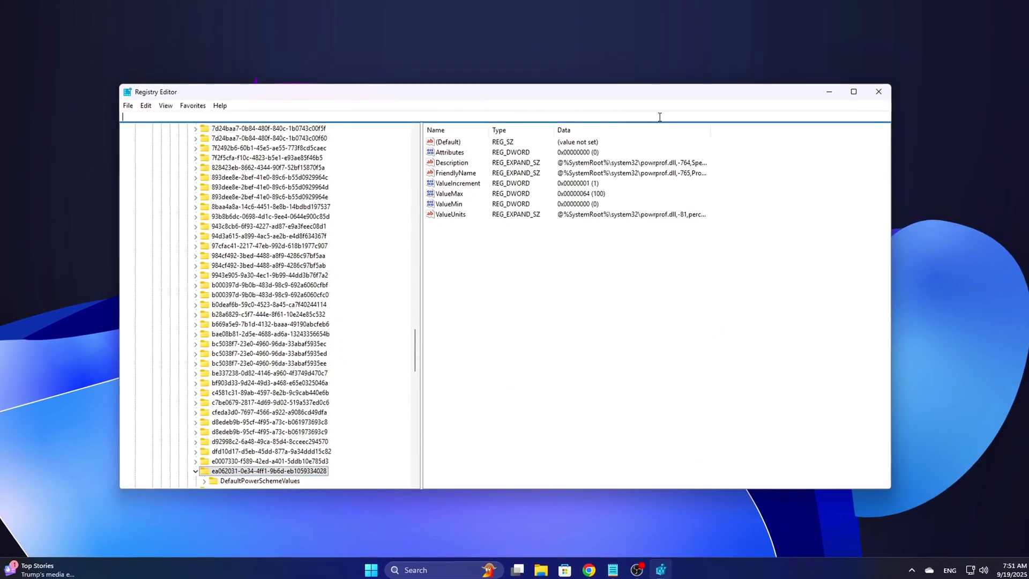
# Create a CsEnabled DWORD (32-bit) value with data 0 under HKLM\SYSTEM\CurrentControlSet\Control\Power.
pyautogui.press('Return')
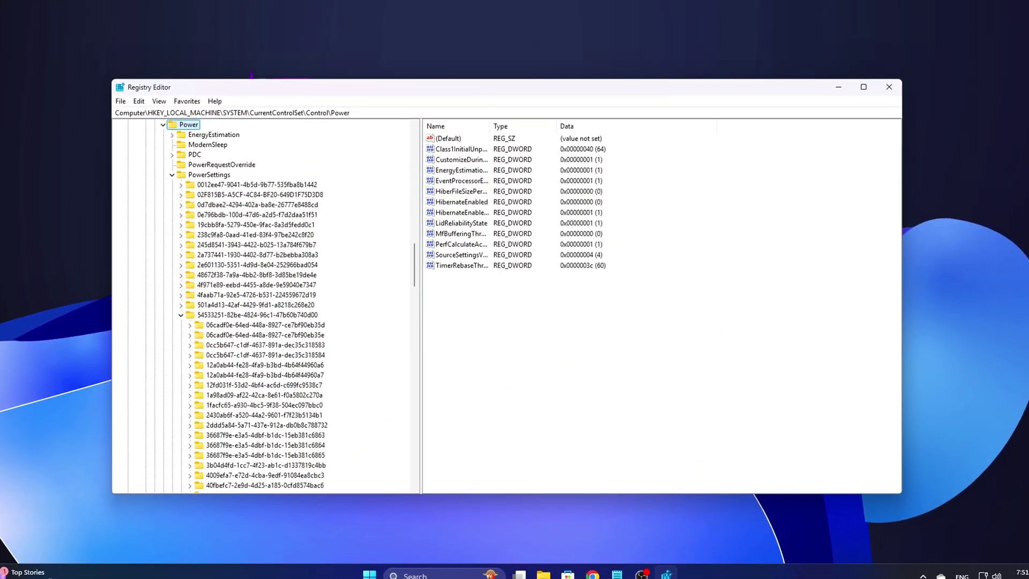
pyautogui.click(566, 342)
pyautogui.rightClick(556, 328)
pyautogui.moveTo(573, 337)
pyautogui.click(687, 382)
pyautogui.write('CsEnabled')
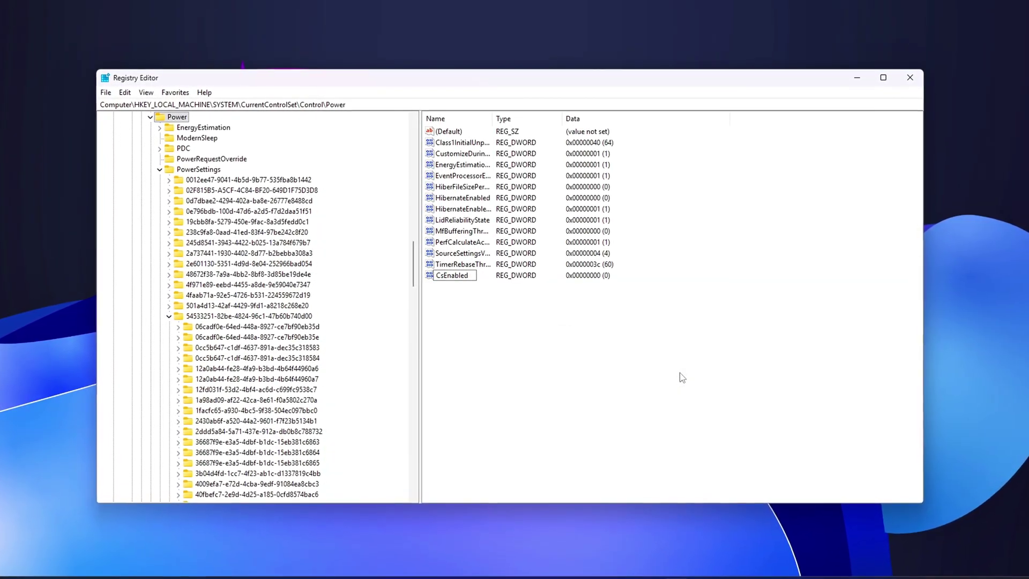
pyautogui.press('Return')
pyautogui.press('Return')
pyautogui.moveTo(247, 138); pyautogui.dragTo(630, 303)
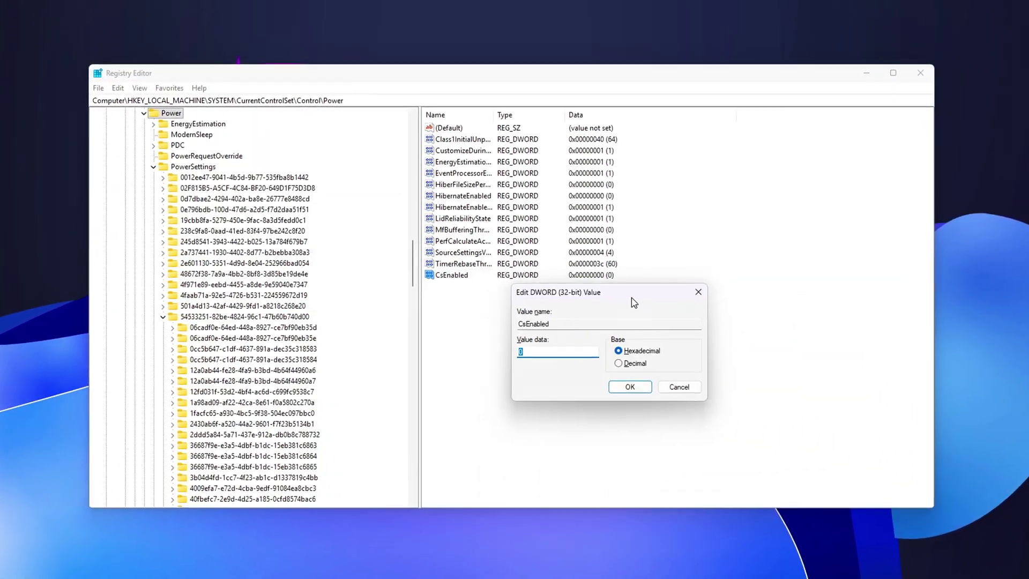
pyautogui.write('0')
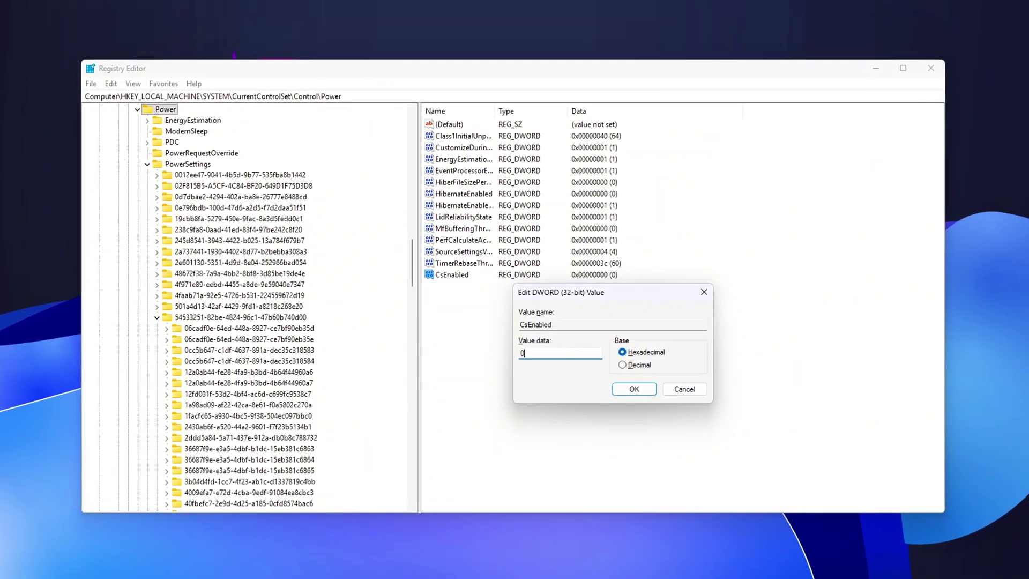
pyautogui.press('Return')
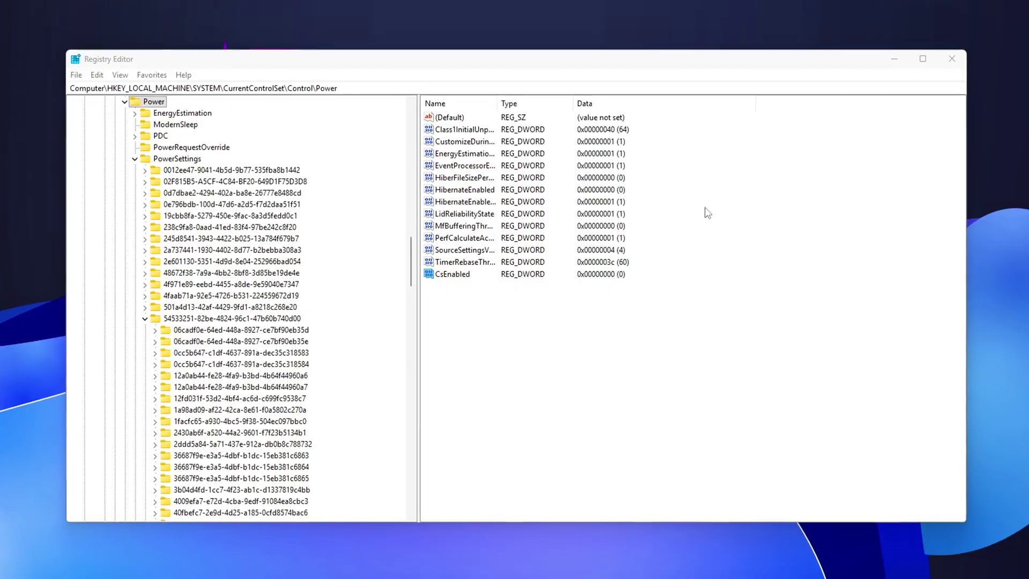
# Navigate to the Session Manager\Power key and review its values.
pyautogui.click(407, 88)
pyautogui.write('HKEY_LOCAL_MACHINE\\SYSTEM\\CurrentControlSet\\Control\\Session Manager\\Power')
pyautogui.press('Return')
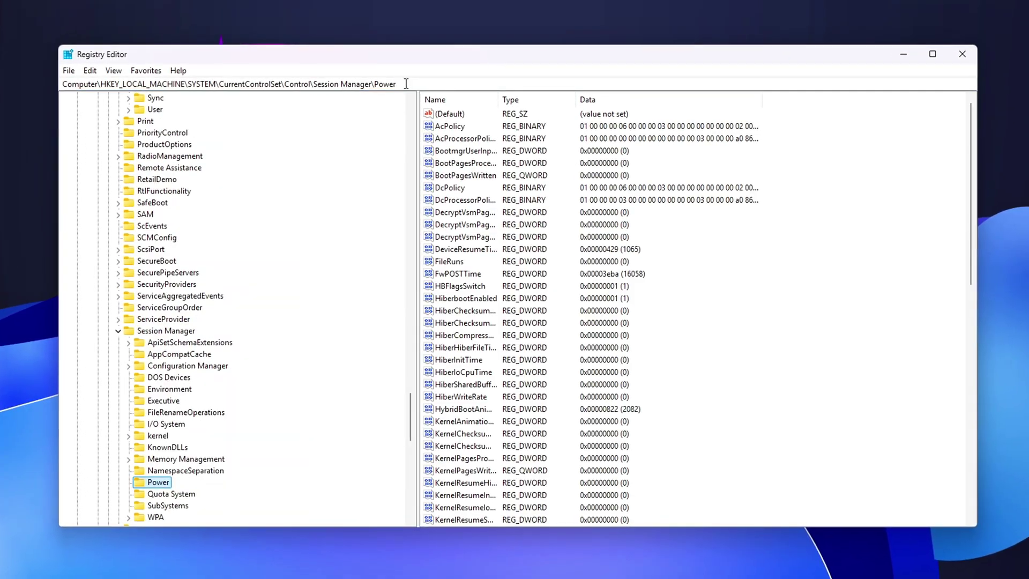
pyautogui.scroll(-2, 328, 317)
pyautogui.scroll(-3, 689, 352)
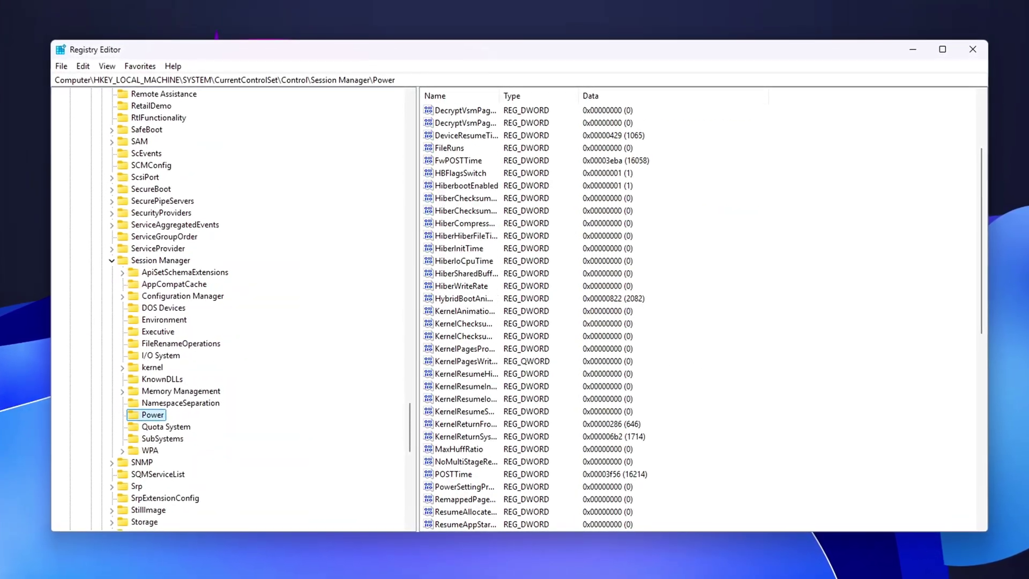
pyautogui.scroll(3, 502, 222)
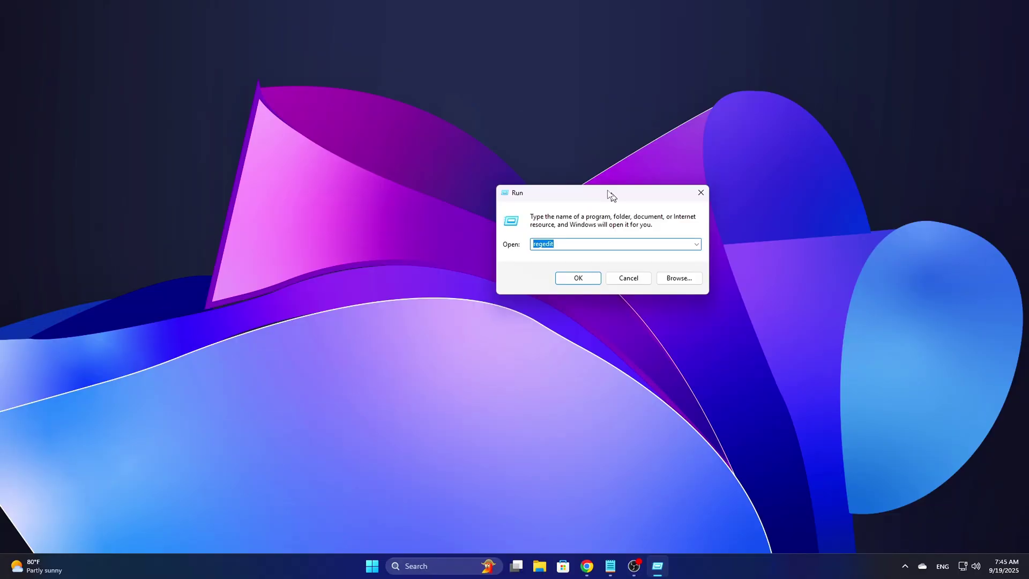
# Run SystemPropertiesProtection and start creating a new restore point on the System Protection tab.
pyautogui.moveTo(610, 195); pyautogui.dragTo(527, 209)
pyautogui.write('SystemPropertiesProtection')
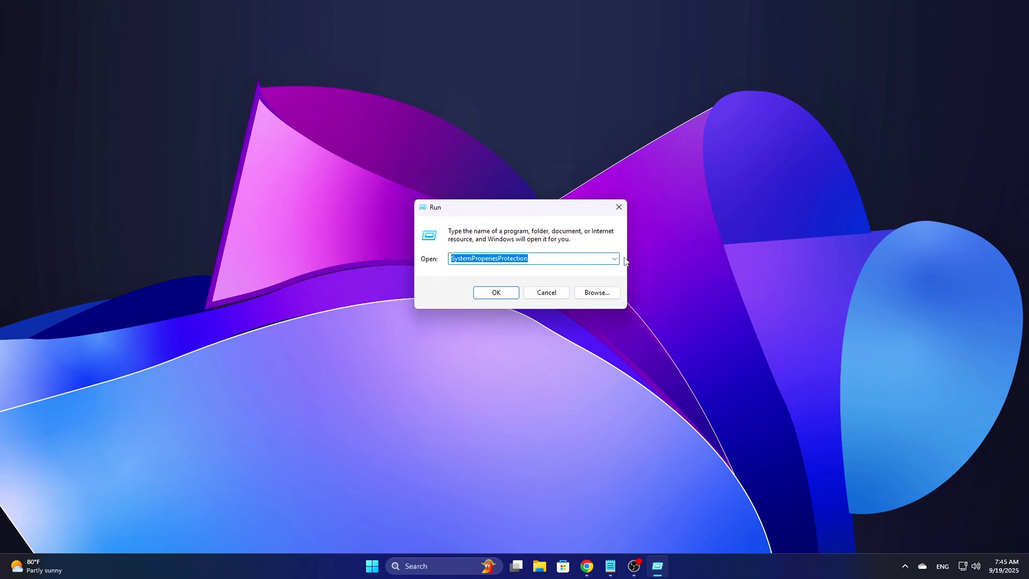
pyautogui.click(515, 291)
pyautogui.moveTo(248, 96); pyautogui.dragTo(572, 134)
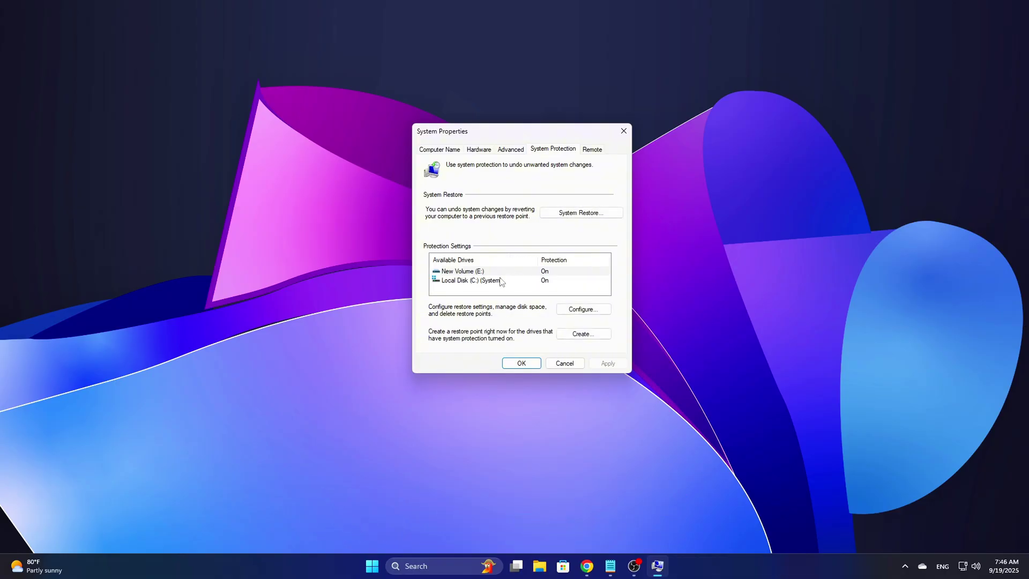
pyautogui.click(578, 335)
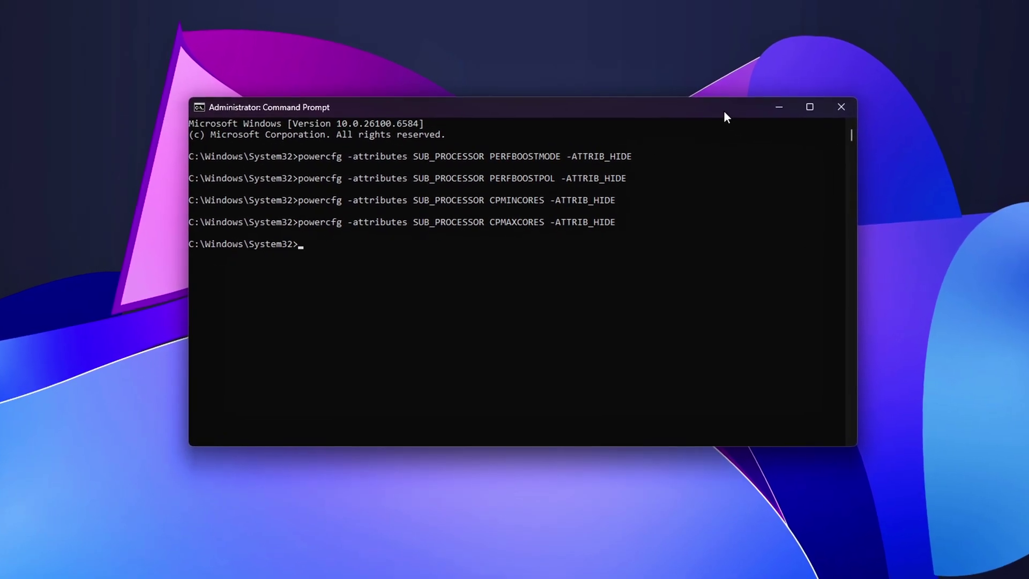
# Open Control Panel from search and view all items as large icons.
pyautogui.press('super')
pyautogui.write('contr')
pyautogui.press('Return')
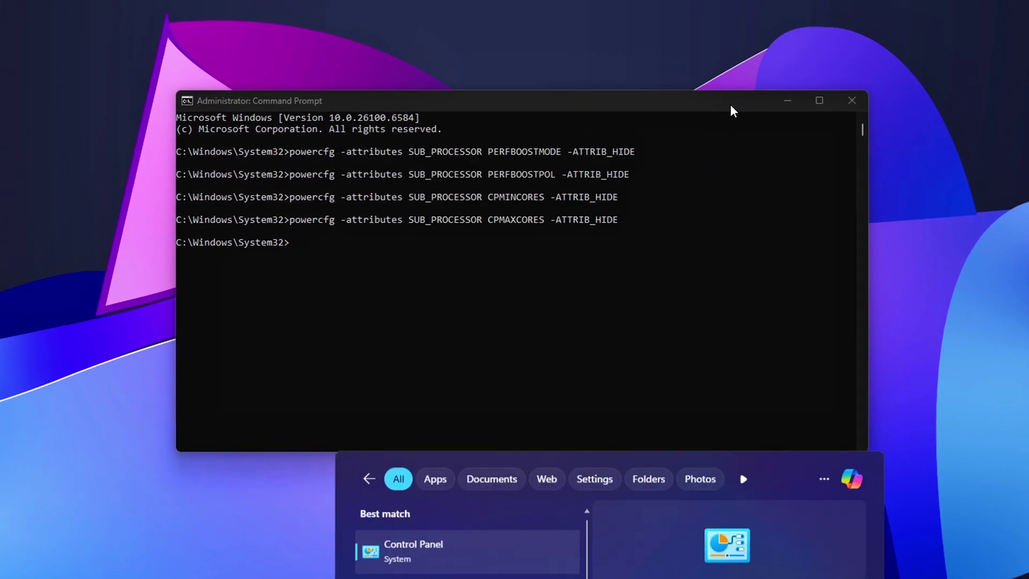
pyautogui.click(721, 138)
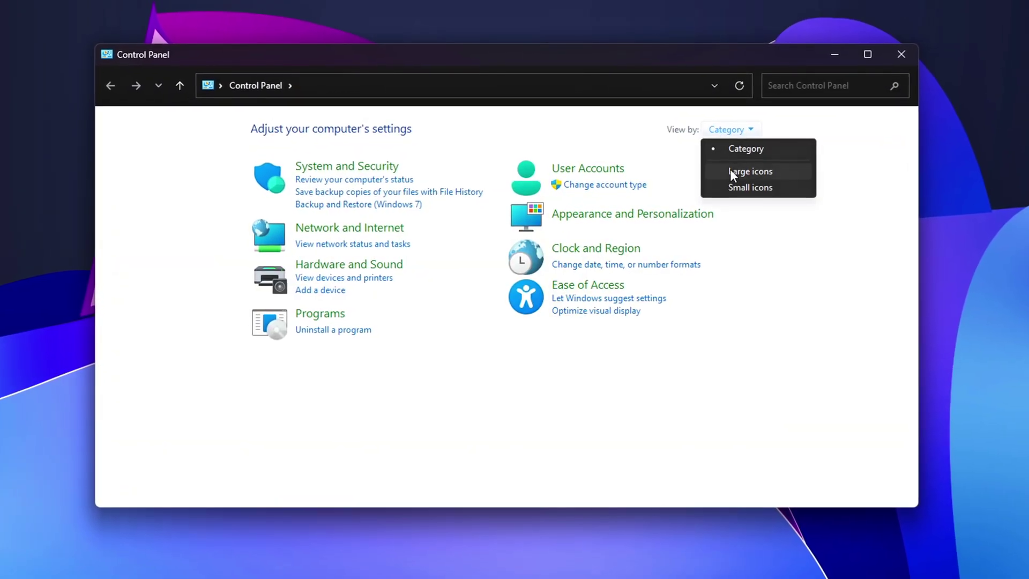
pyautogui.click(729, 173)
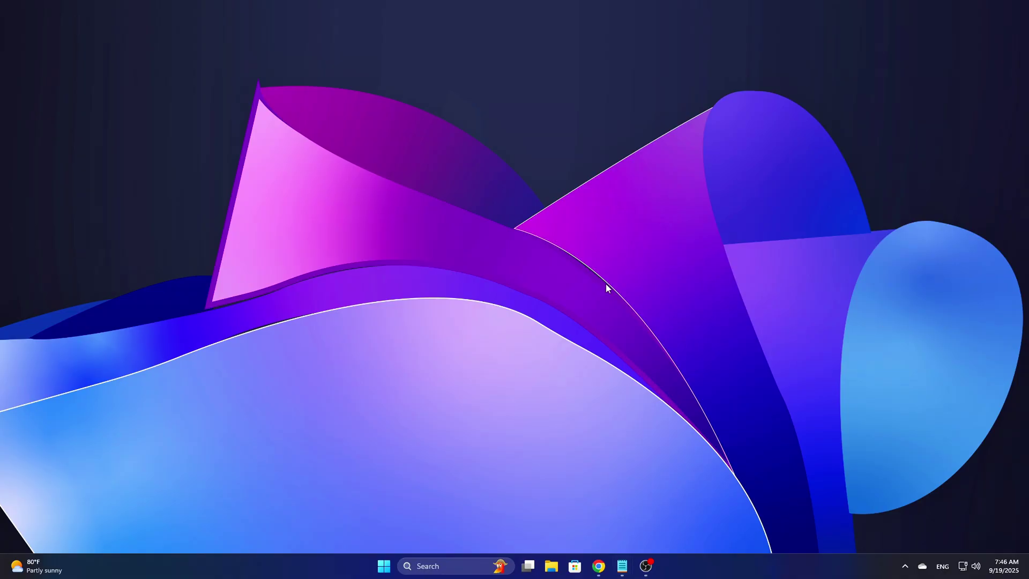
# Search for cmd and launch Command Prompt as administrator.
pyautogui.press('super')
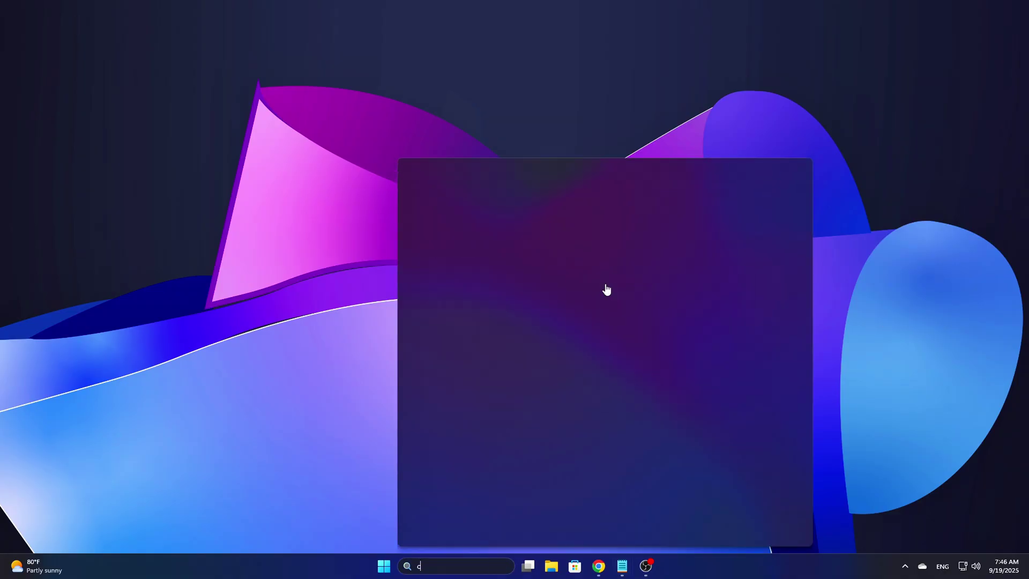
pyautogui.write('cmd')
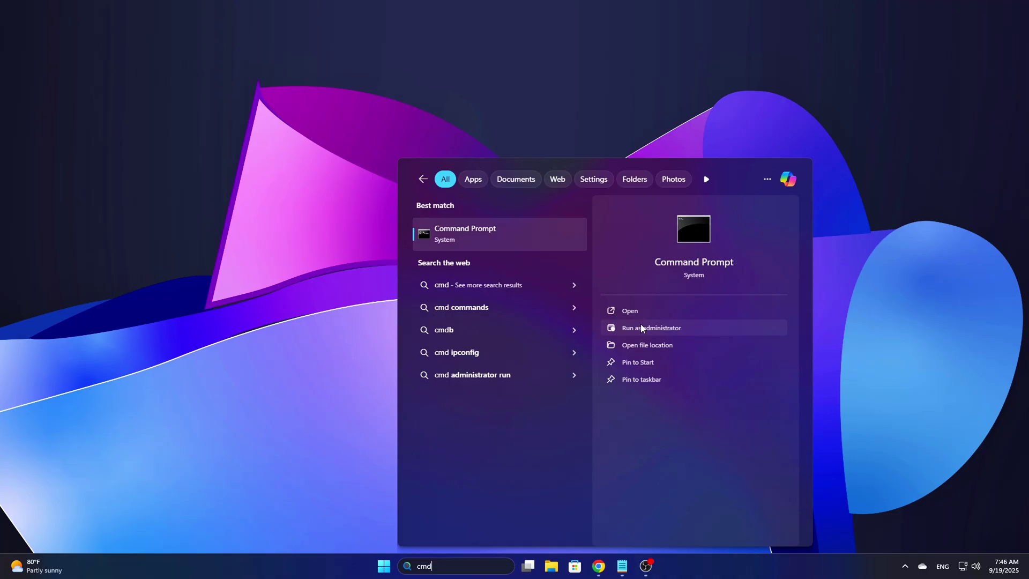
pyautogui.click(638, 328)
pyautogui.moveTo(620, 165); pyautogui.dragTo(583, 155)
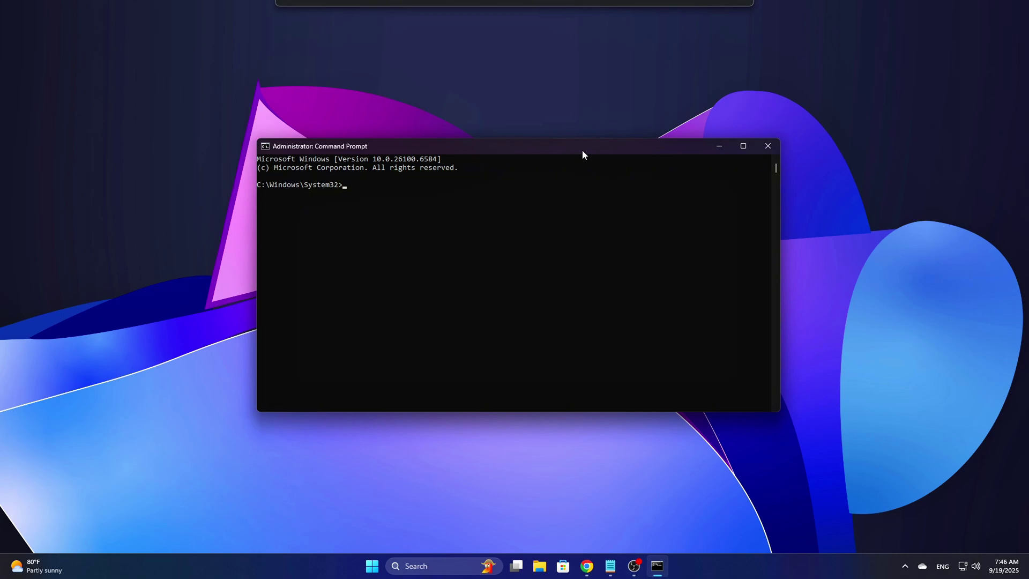
# Run powercfg -attributes unhide commands for PERFBOOSTMODE, PERFBOOSTPOL, CPMINCORES and CPMAXCORES.
pyautogui.rightClick(565, 252)
pyautogui.press('Return')
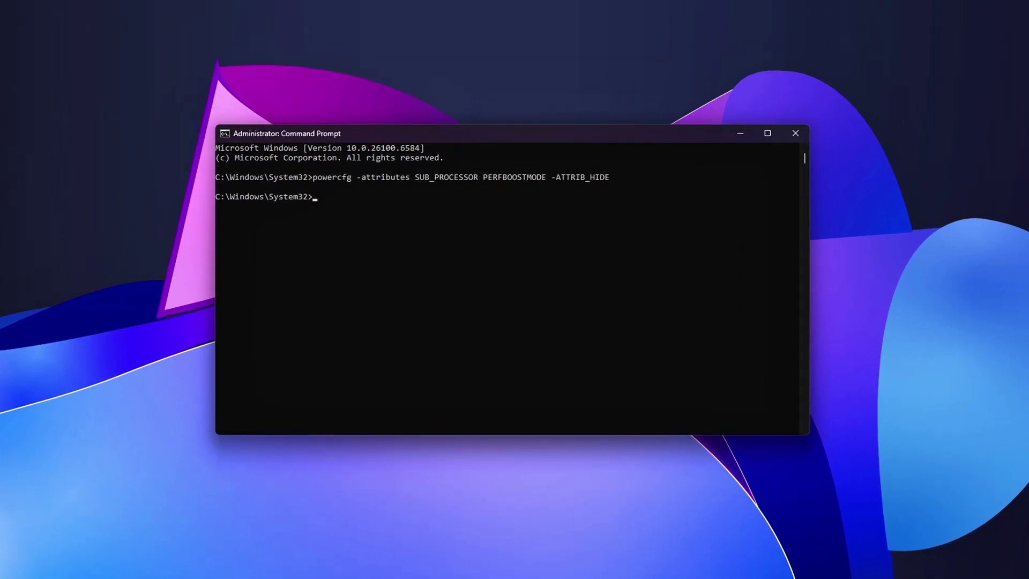
pyautogui.rightClick(470, 259)
pyautogui.press('Return')
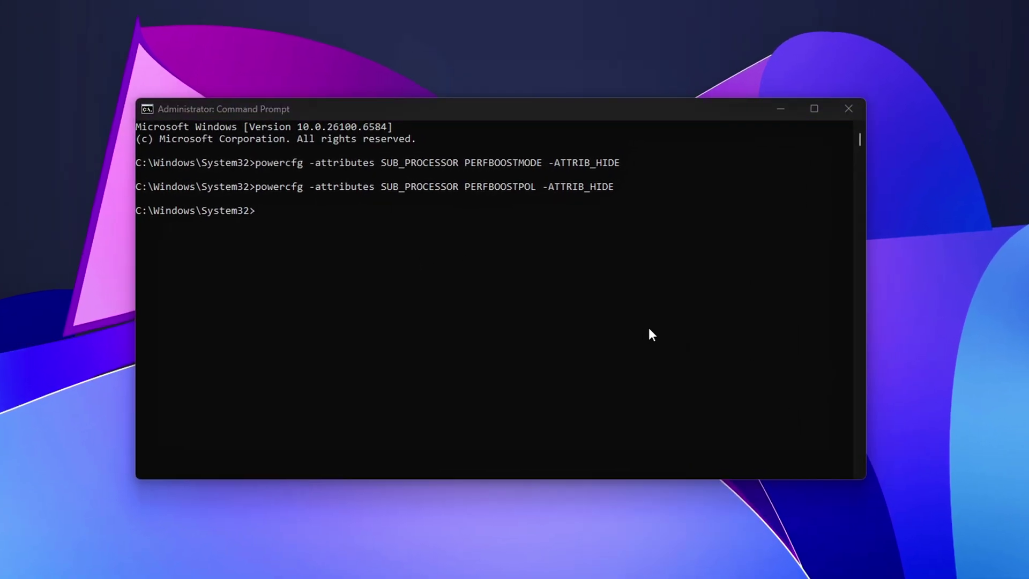
pyautogui.rightClick(435, 246)
pyautogui.press('Return')
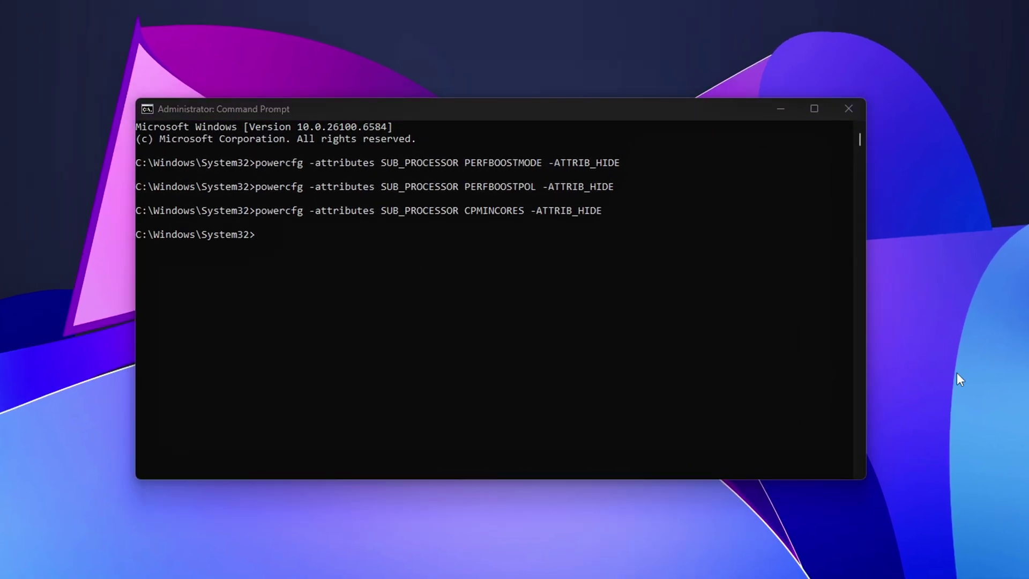
pyautogui.rightClick(581, 338)
pyautogui.press('Return')
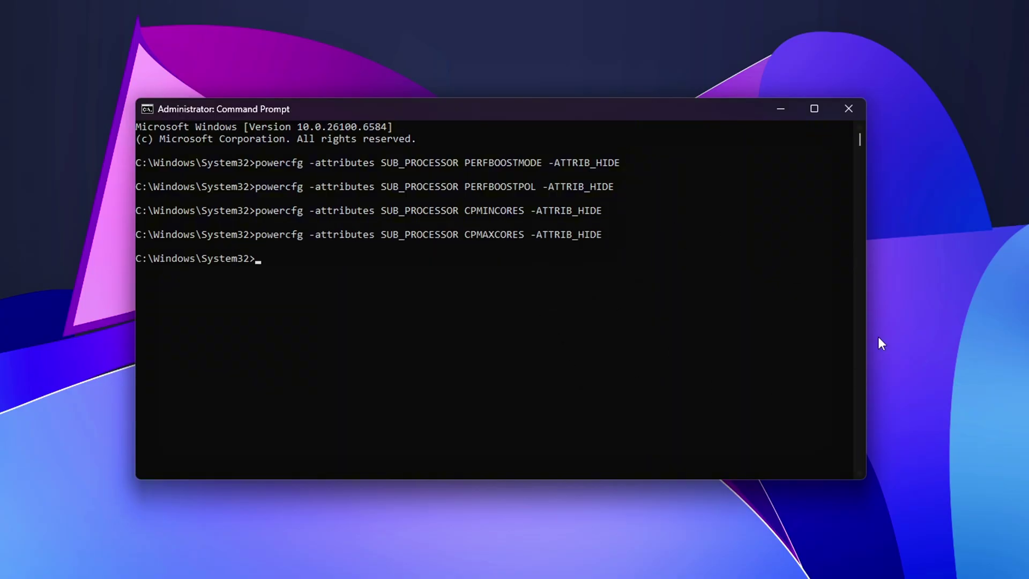
pyautogui.moveTo(720, 114)
pyautogui.mouseDown()
pyautogui.moveTo(722, 135)
pyautogui.moveTo(733, 115)
pyautogui.mouseUp()
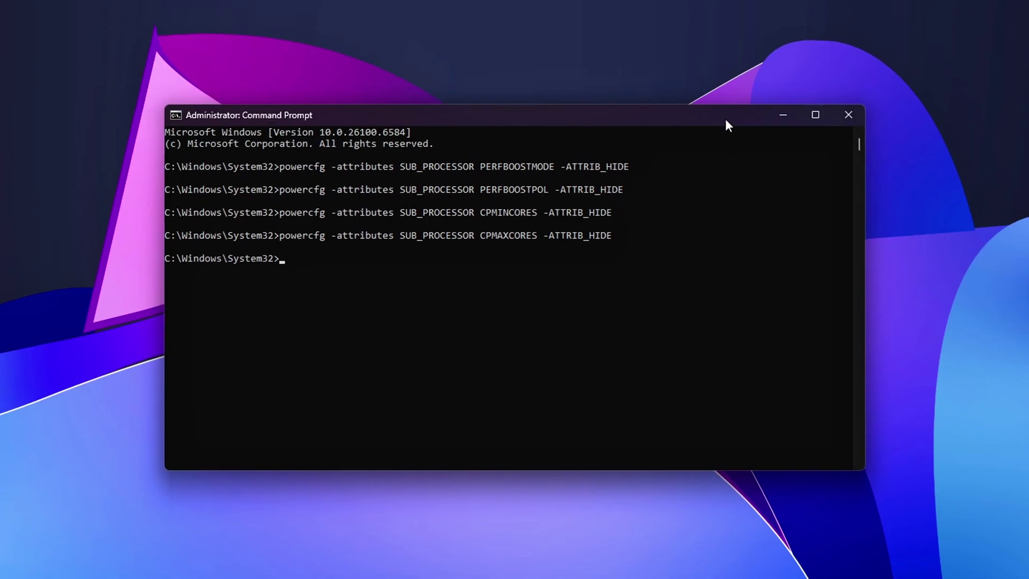
# Search for and open Control Panel.
pyautogui.press('super+s')
pyautogui.write('contr')
pyautogui.press('Return')
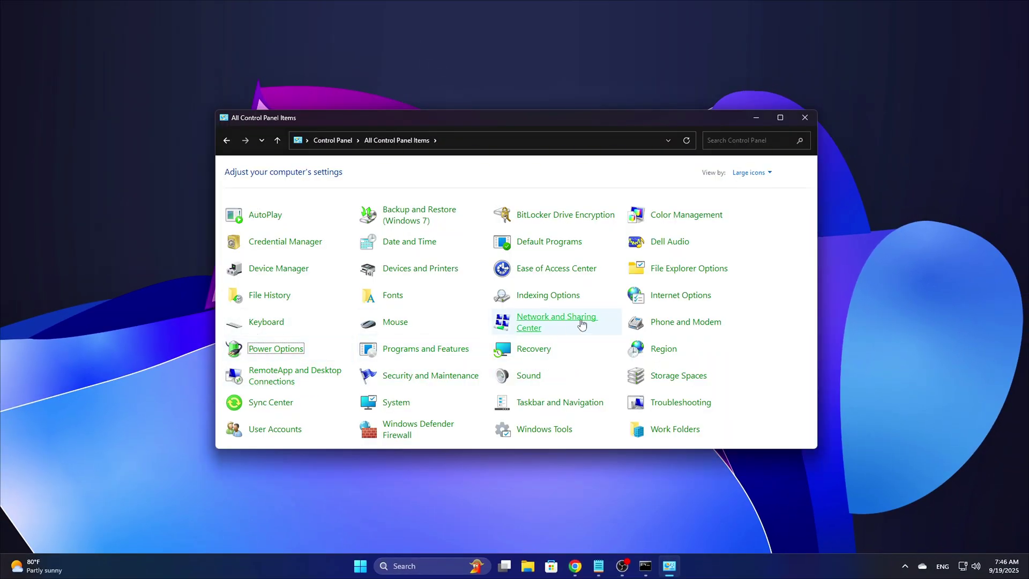
# Open the Balanced plan's advanced power settings and expand Processor power management.
pyautogui.press('Return')
pyautogui.click(621, 226)
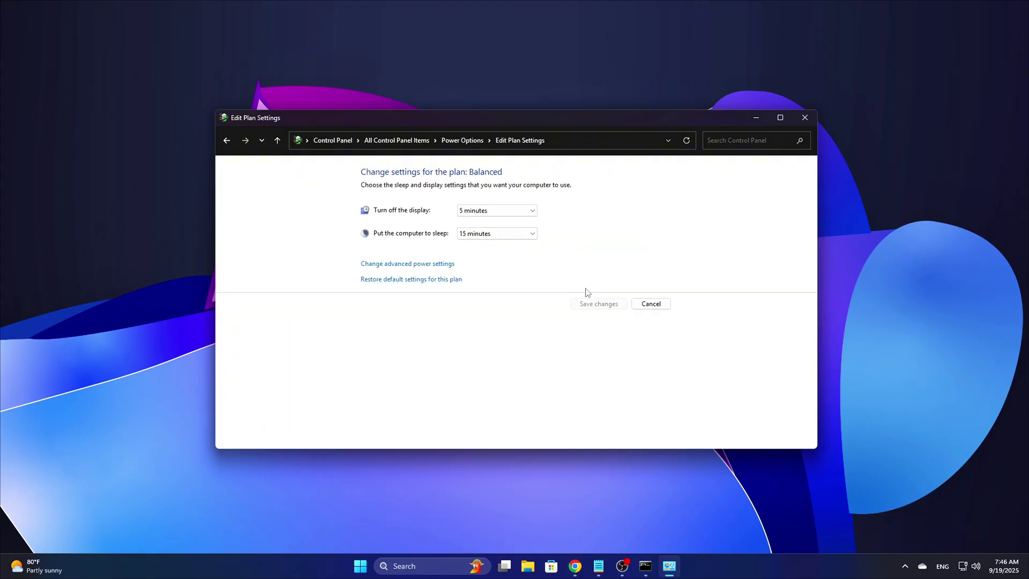
pyautogui.click(418, 265)
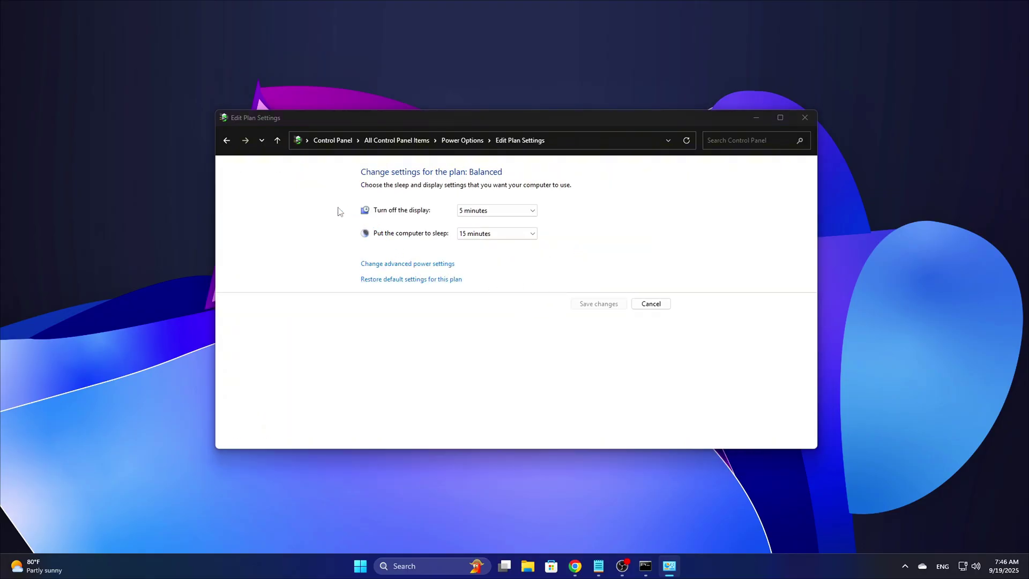
pyautogui.moveTo(134, 34); pyautogui.dragTo(544, 147)
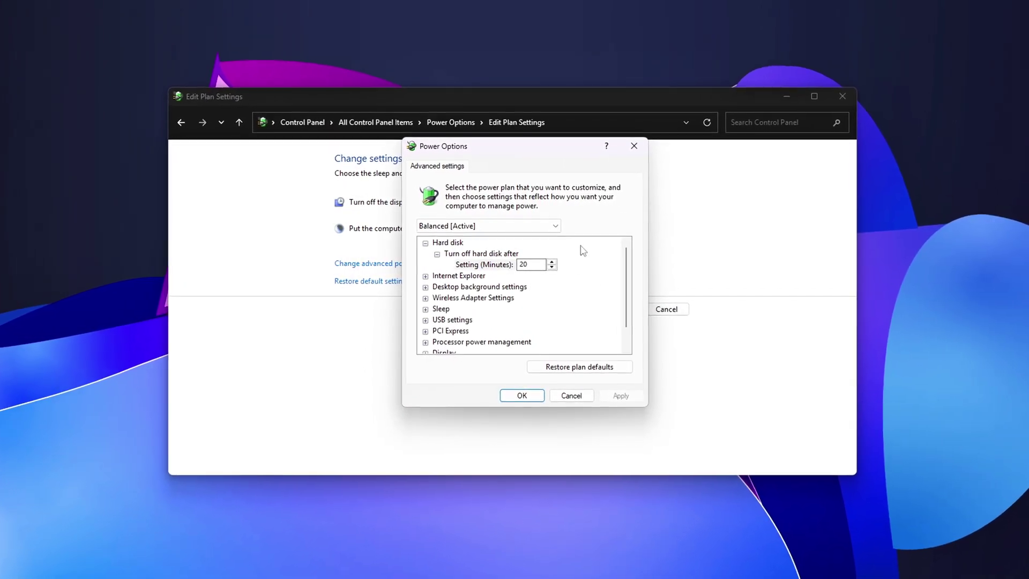
pyautogui.scroll(-1, 537, 315)
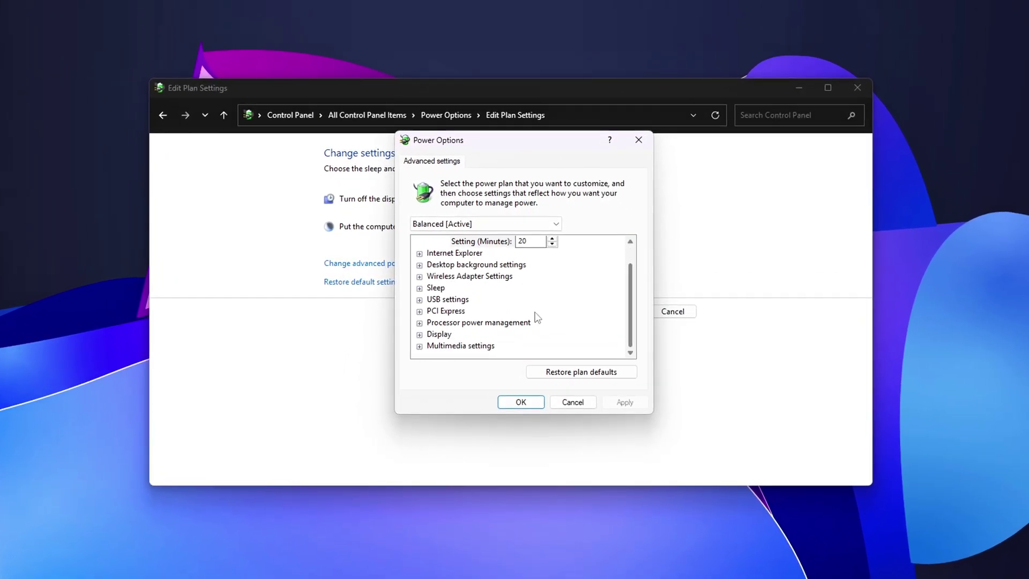
pyautogui.click(419, 322)
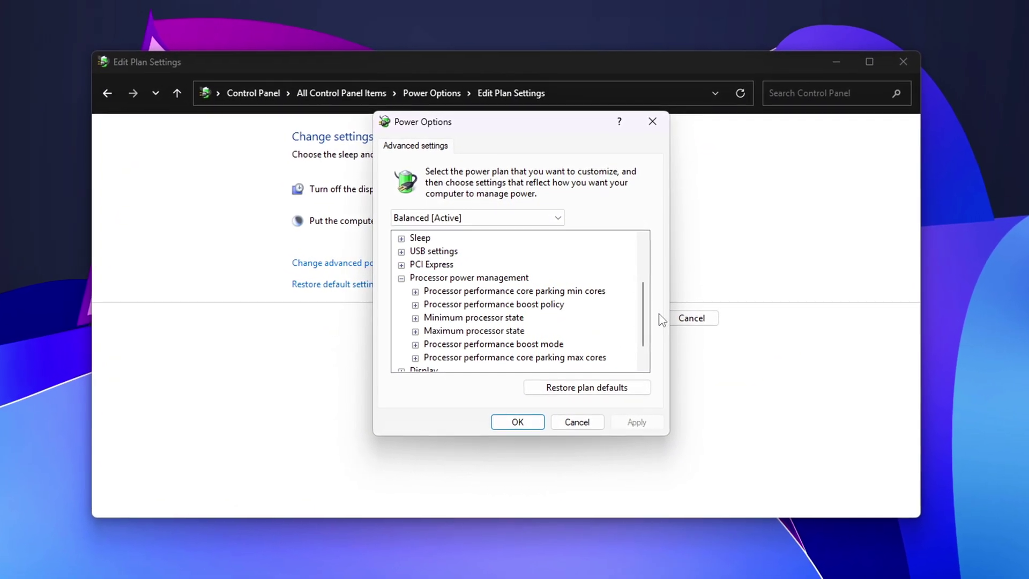
# Check the processor boost policy and core parking min cores settings, then cancel and close the plan settings.
pyautogui.click(417, 304)
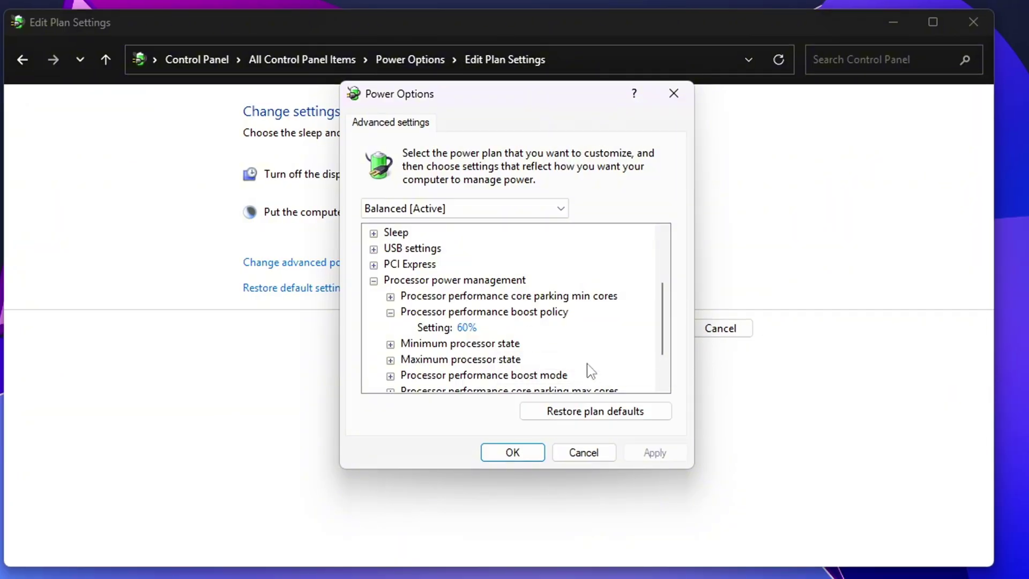
pyautogui.scroll(-1, 477, 350)
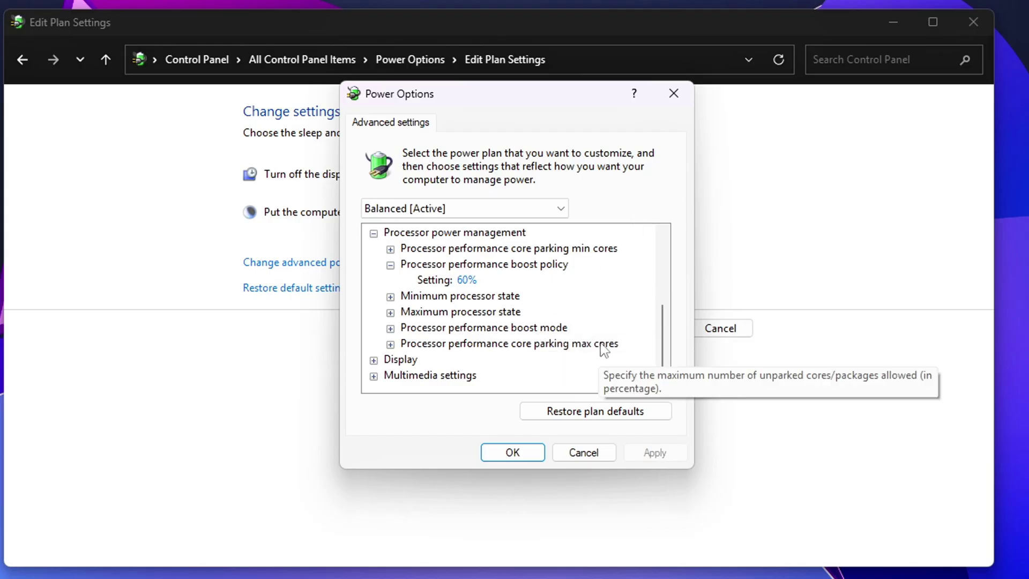
pyautogui.click(563, 248)
pyautogui.click(584, 452)
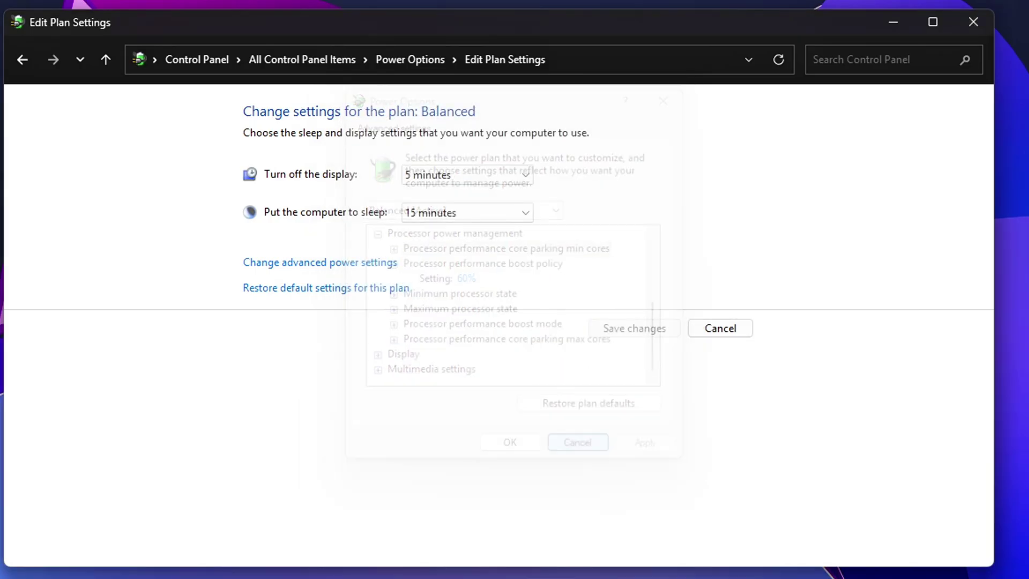
pyautogui.click(974, 22)
pyautogui.click(788, 231)
pyautogui.press('Escape')
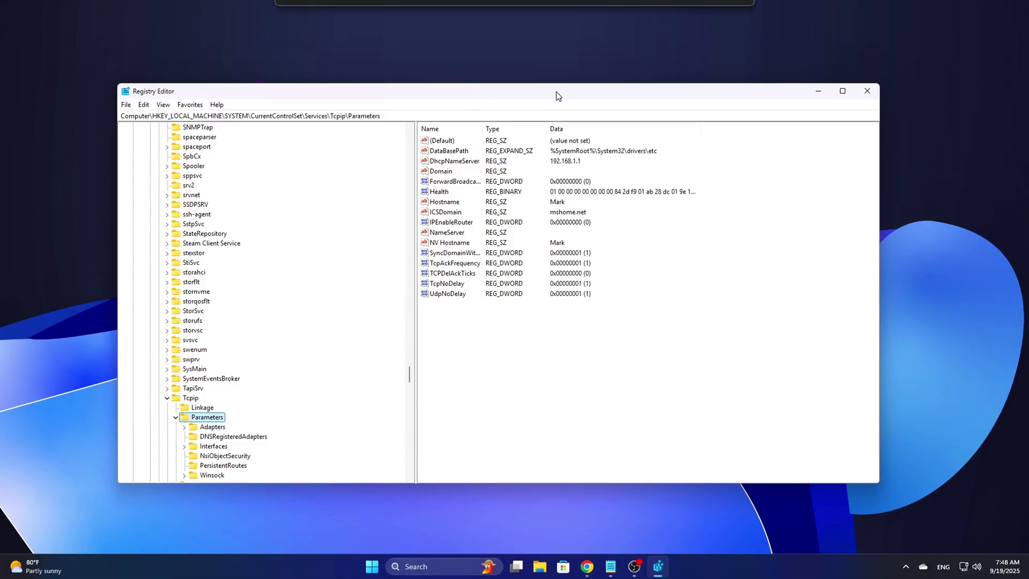
# Go to the PowerSettings key 0cc5b647-c1df-4637-891a-dec35c318583 in Registry Editor.
pyautogui.click(558, 110)
pyautogui.hotkey('ctrl', 'v')
pyautogui.press('Return')
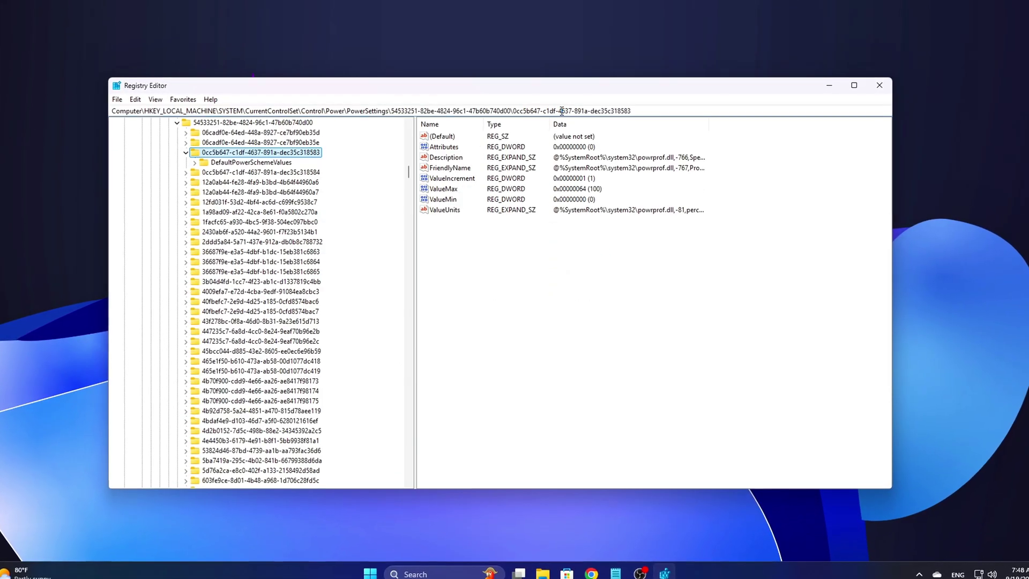
# Set the 0cc5b647 key's Attributes value to 0, then bring up the Run prompt.
pyautogui.click(452, 216)
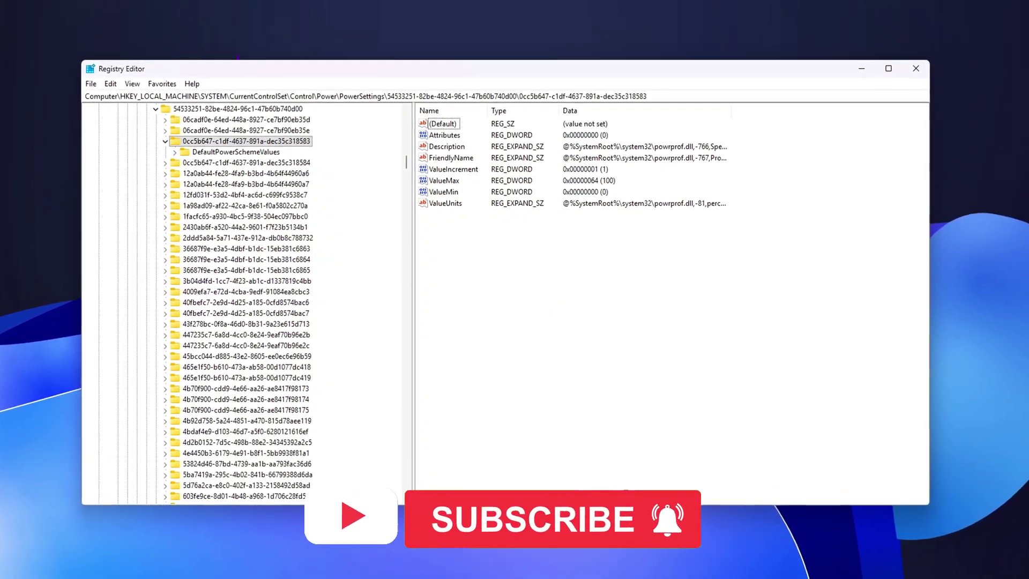
pyautogui.doubleClick(445, 131)
pyautogui.moveTo(404, 222); pyautogui.dragTo(580, 242)
pyautogui.write('0')
pyautogui.click(668, 343)
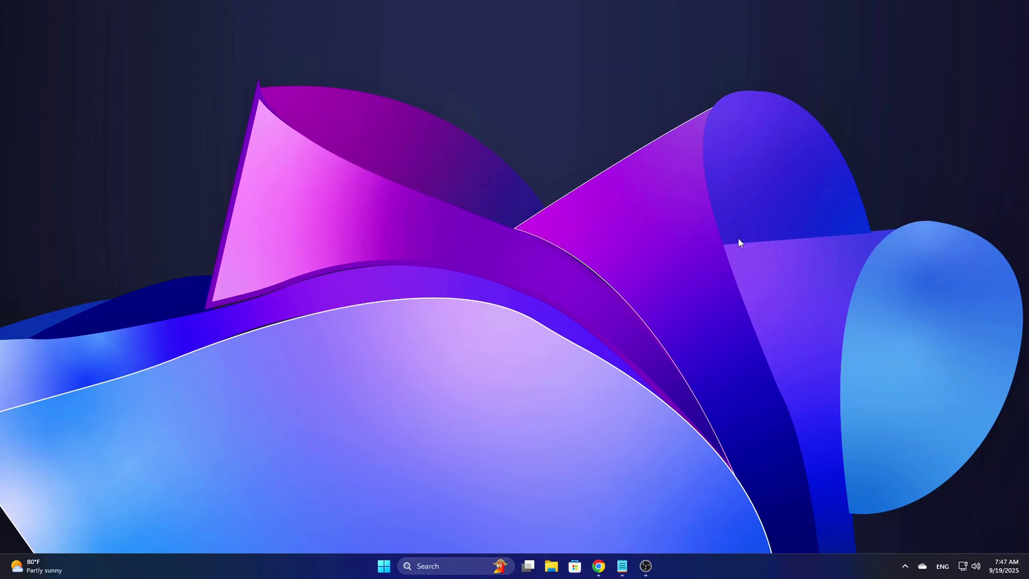
pyautogui.press('super+r')
pyautogui.moveTo(123, 439); pyautogui.dragTo(503, 200)
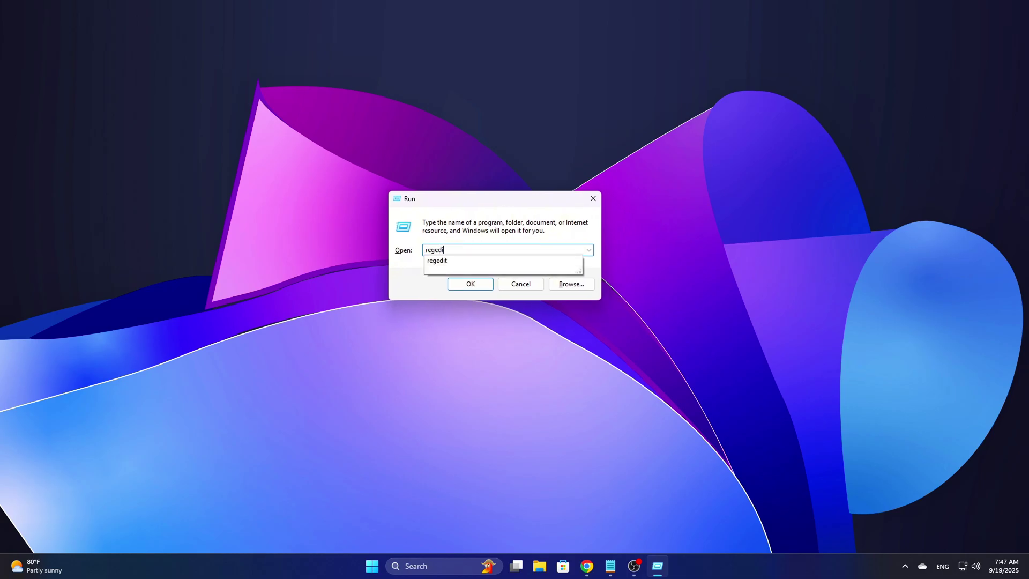
# Relaunch regedit, reopen the 0cc5b647 power-setting key and review its Attributes value.
pyautogui.write('regedit')
pyautogui.press('Return')
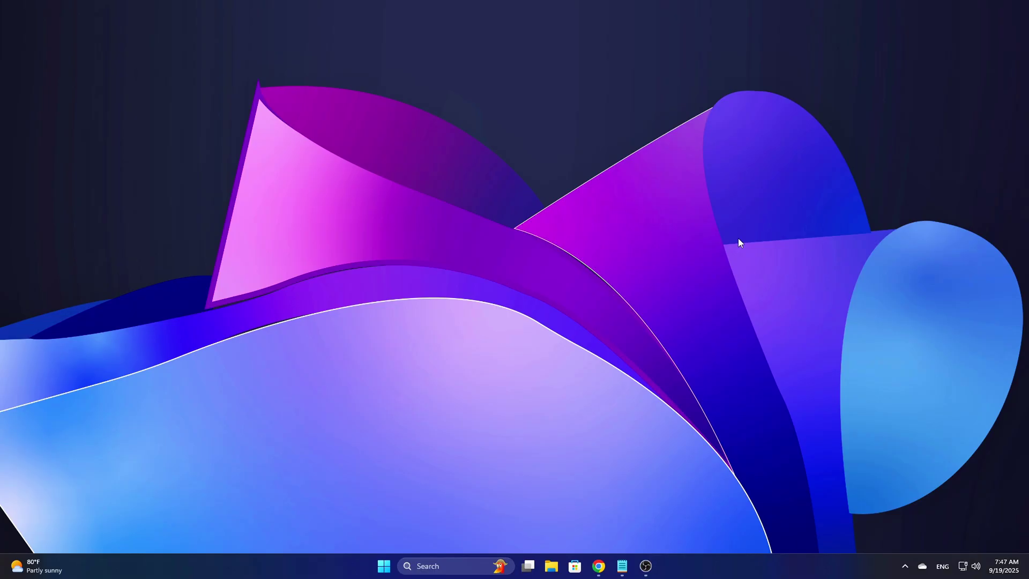
pyautogui.press('Return')
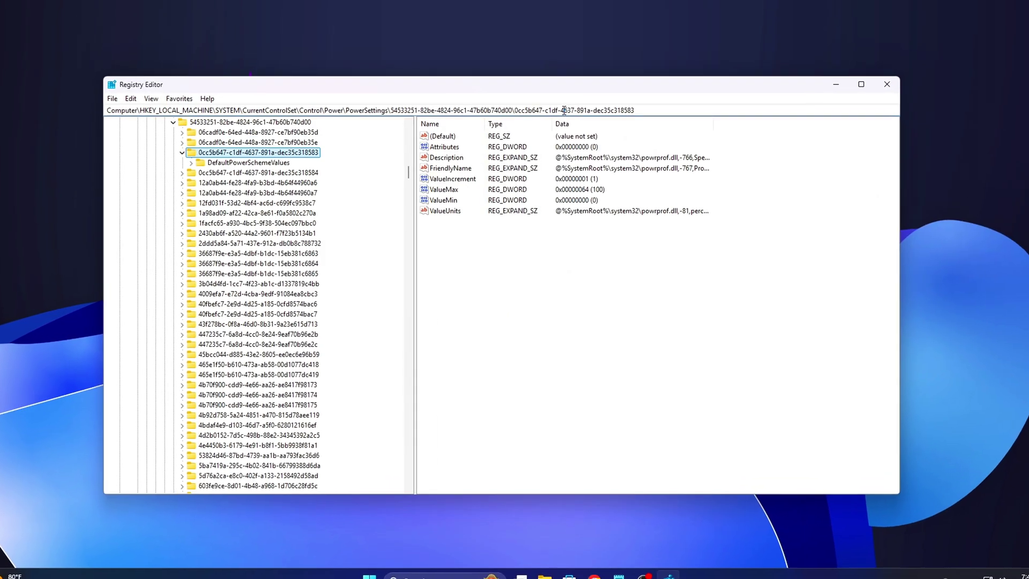
pyautogui.click(445, 223)
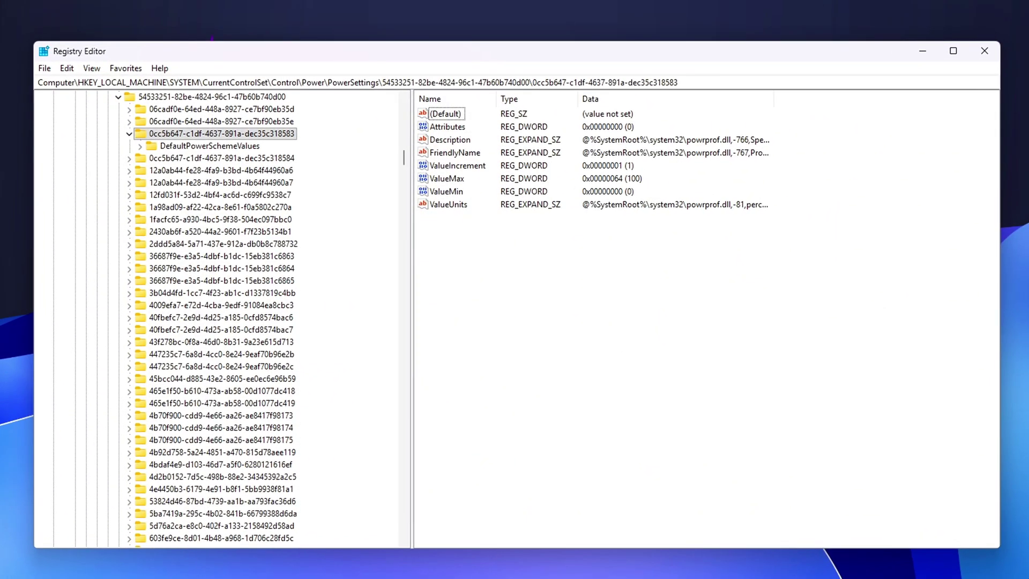
pyautogui.press('super')
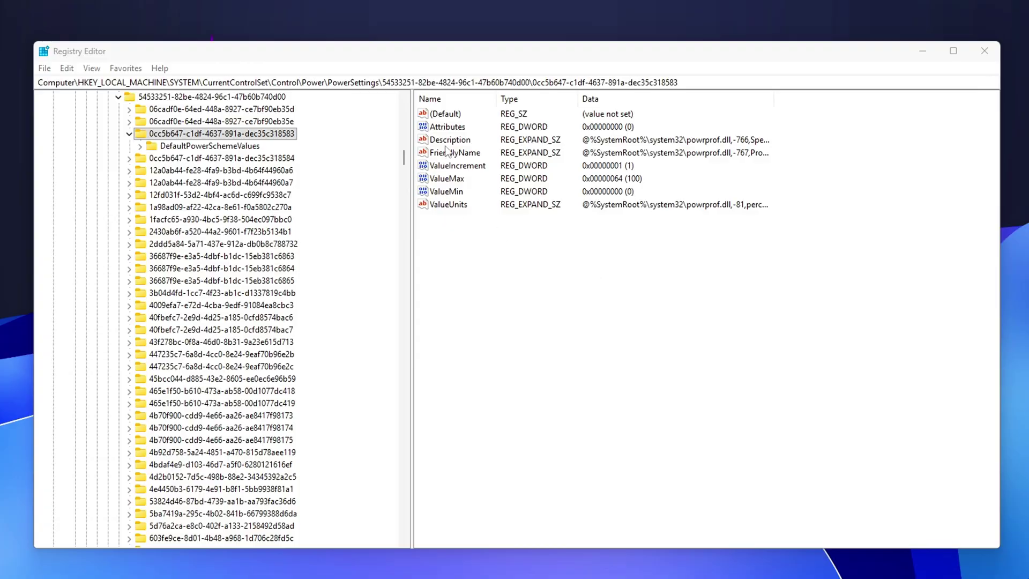
pyautogui.doubleClick(452, 131)
pyautogui.moveTo(137, 110); pyautogui.dragTo(598, 252)
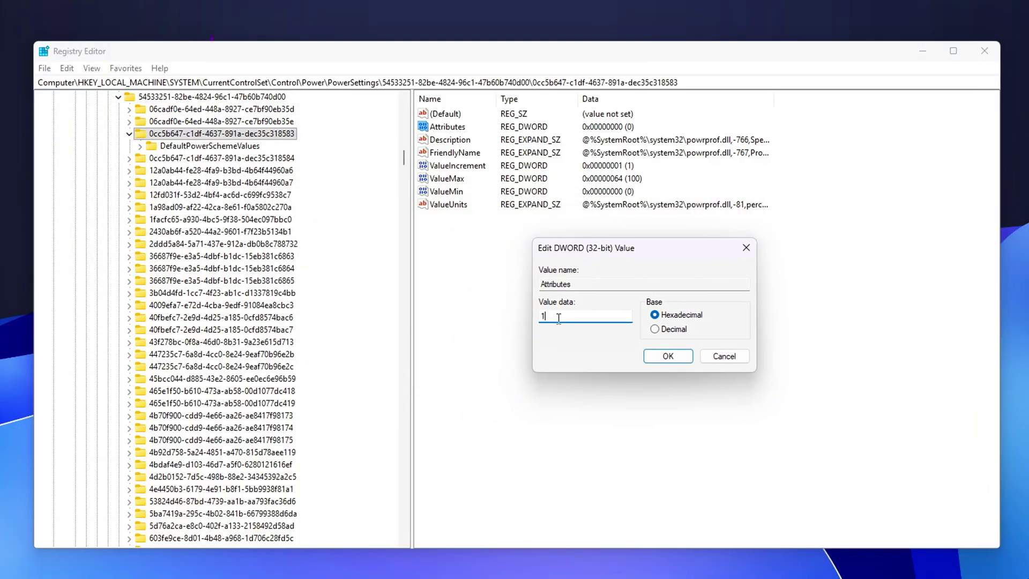
pyautogui.click(680, 358)
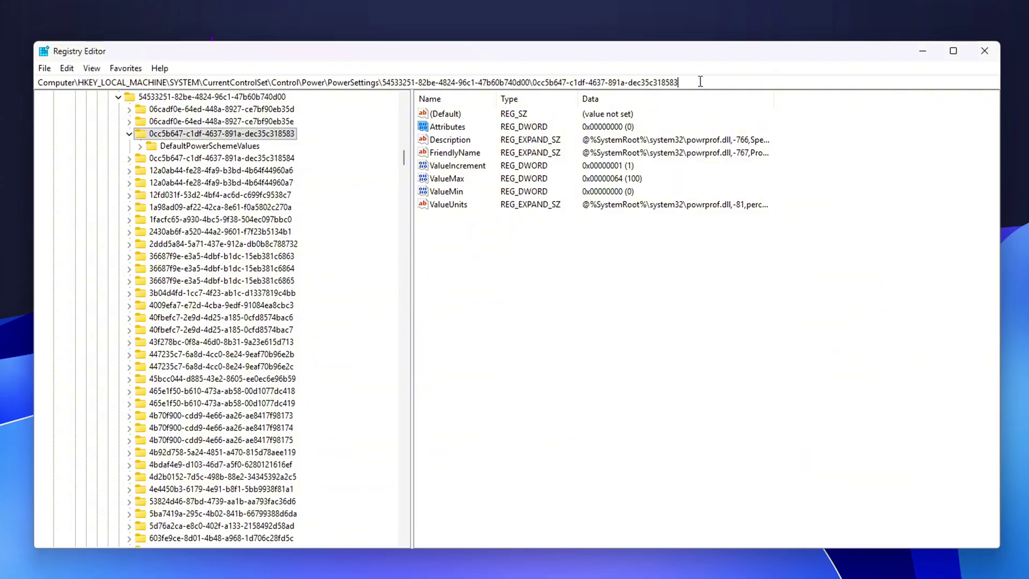
pyautogui.hotkey('ctrl', 'v')
pyautogui.press('Return')
pyautogui.doubleClick(448, 127)
pyautogui.moveTo(226, 119); pyautogui.dragTo(599, 252)
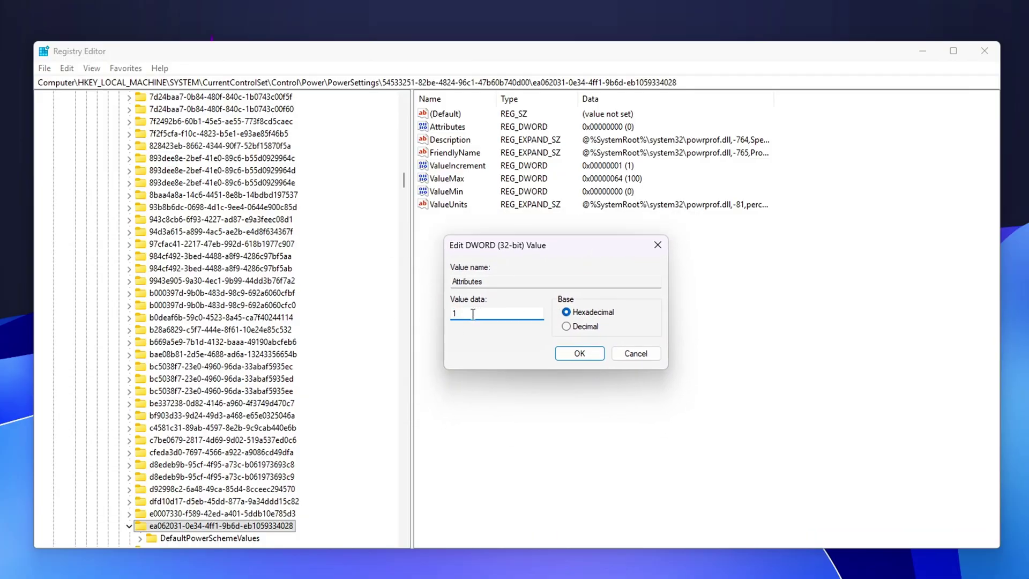
pyautogui.click(581, 354)
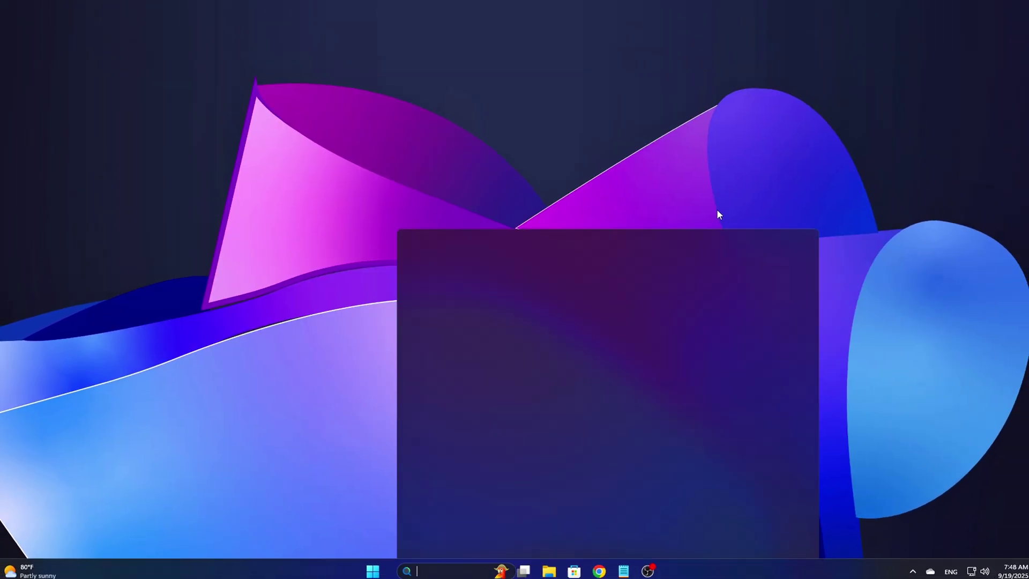
# Reopen the advanced power settings and confirm core parking max cores shows 100%.
pyautogui.write('control')
pyautogui.press('Return')
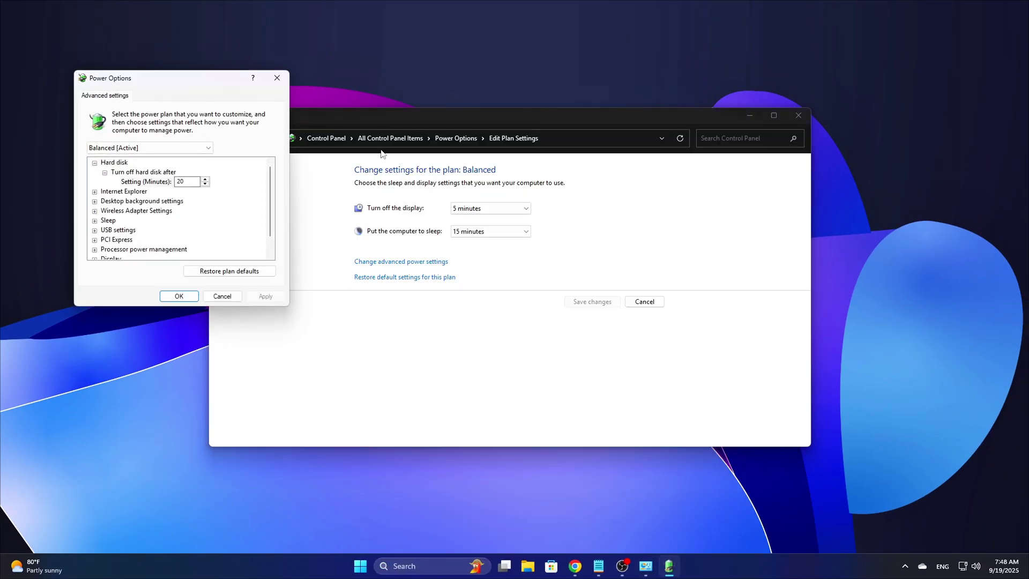
pyautogui.moveTo(206, 76); pyautogui.dragTo(534, 164)
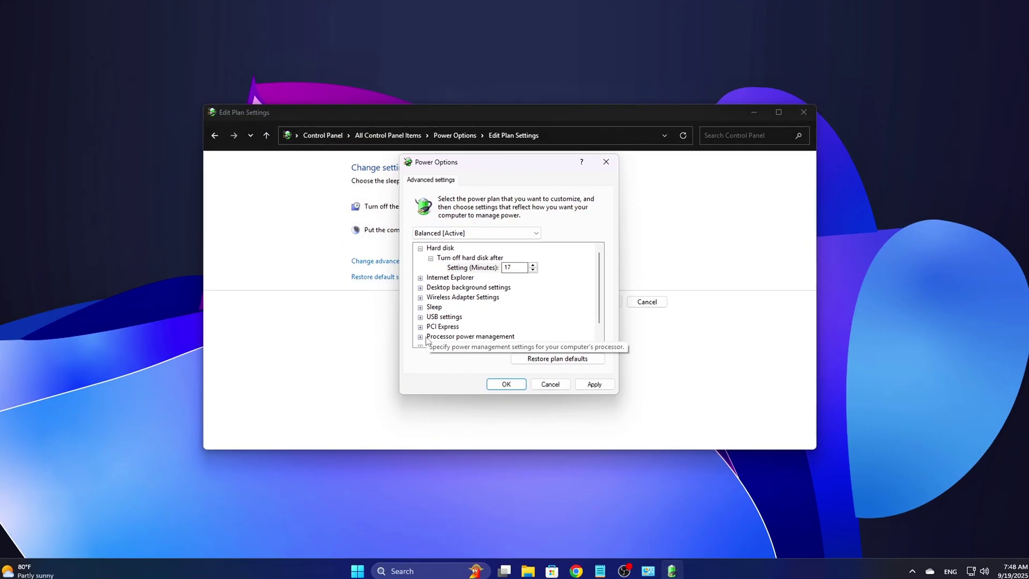
pyautogui.click(420, 337)
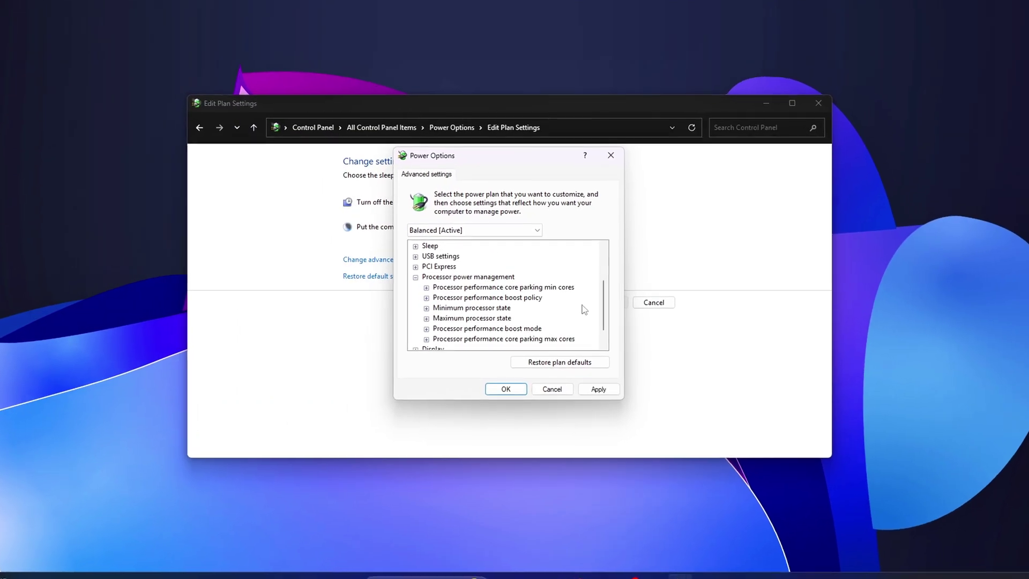
pyautogui.scroll(-1, 466, 322)
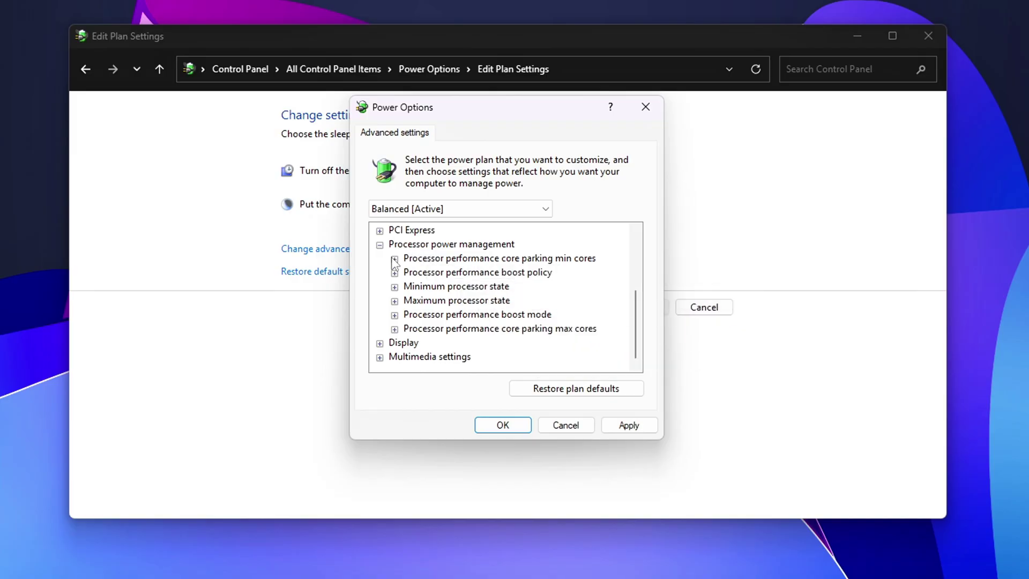
pyautogui.click(395, 343)
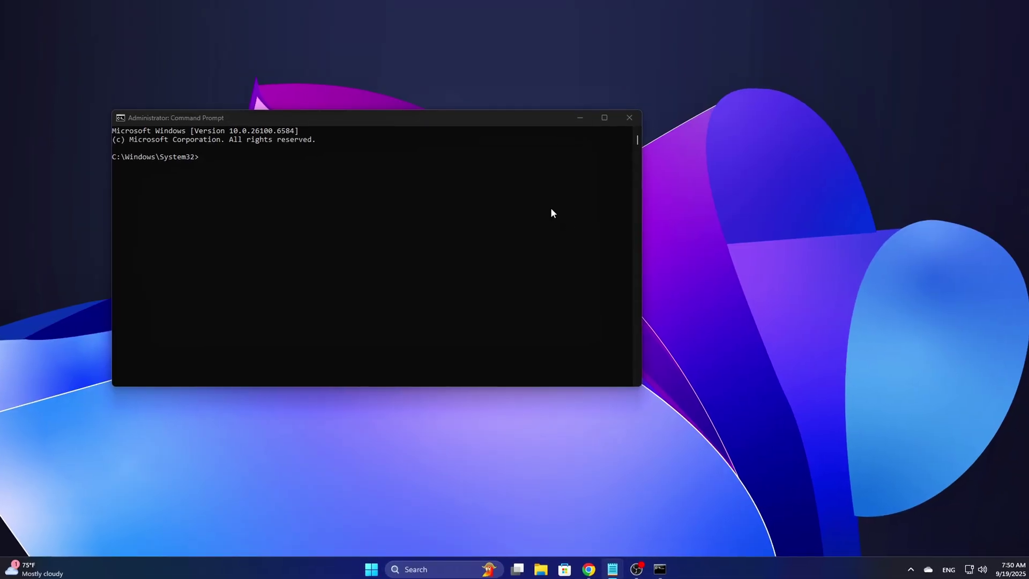
# Run powercfg -setacvalueindex SCHEME_CURRENT SUB_PROCESSOR PERFBOOSTMODE 0.
pyautogui.moveTo(468, 117); pyautogui.dragTo(579, 156)
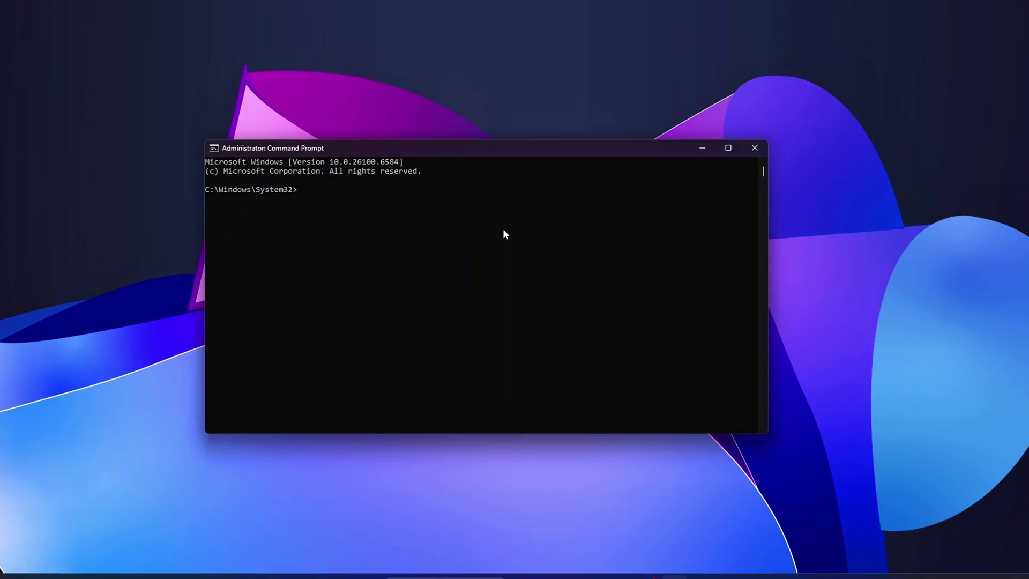
pyautogui.rightClick(480, 235)
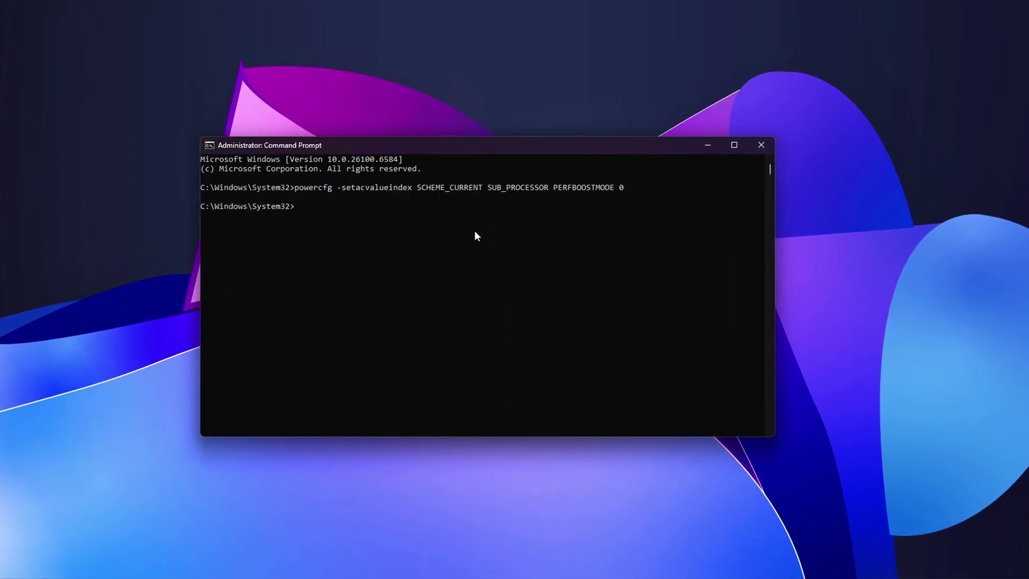
pyautogui.moveTo(614, 190); pyautogui.dragTo(618, 191)
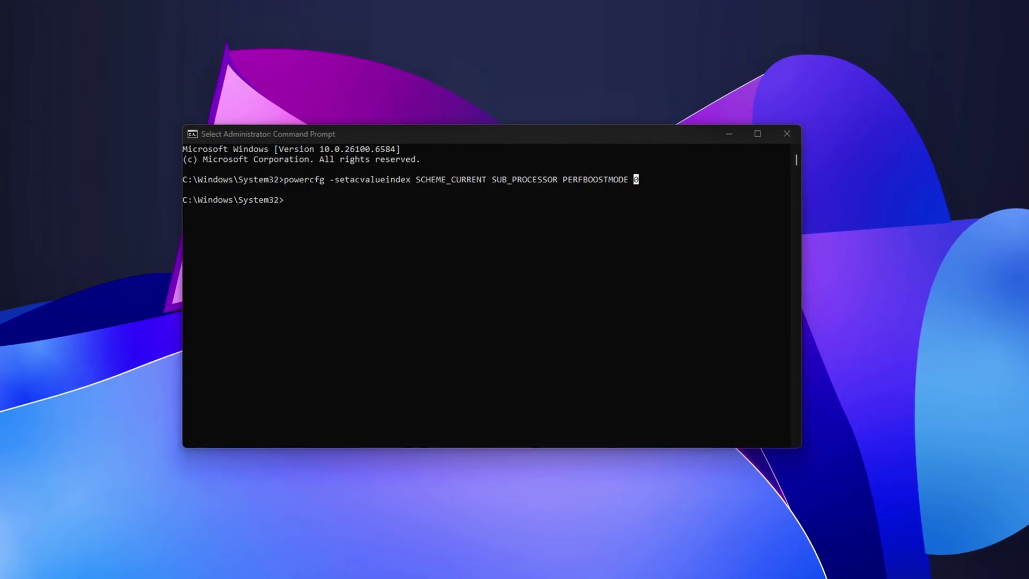
pyautogui.click(626, 304)
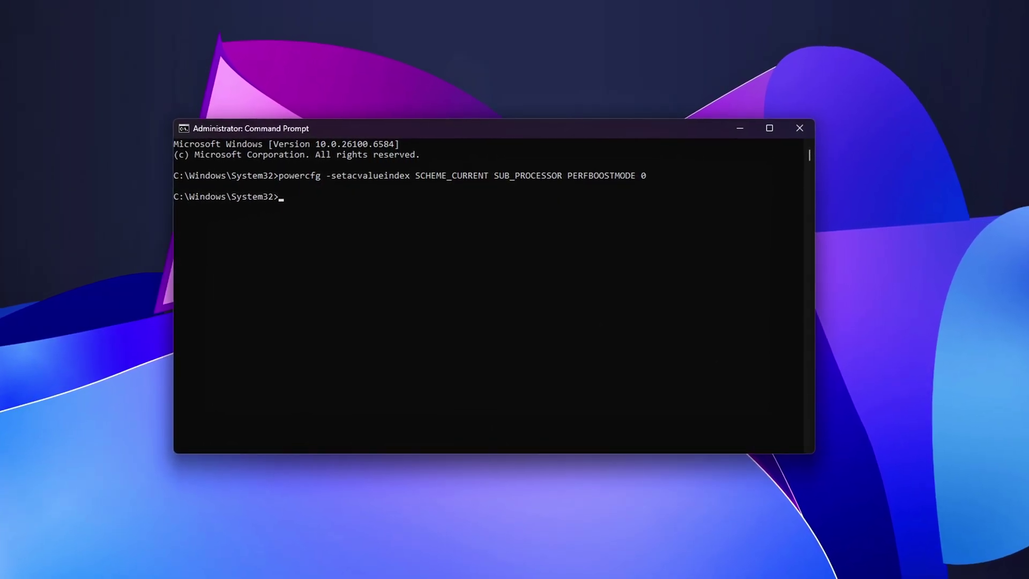
# Run the PERFBOOSTPOL 0 powercfg command, then clear the console with cls.
pyautogui.rightClick(536, 341)
pyautogui.press('Return')
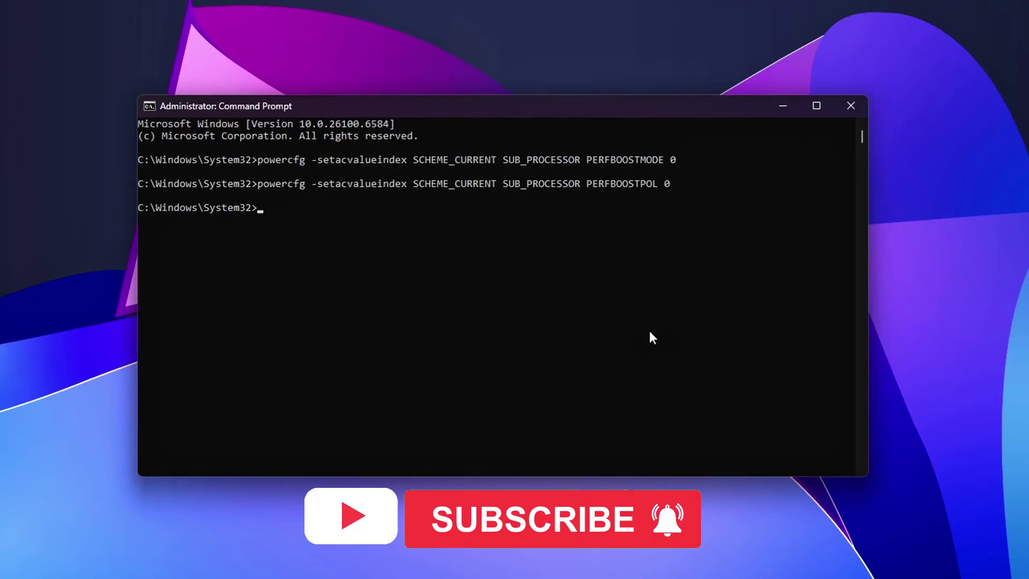
pyautogui.moveTo(687, 194); pyautogui.dragTo(257, 158)
pyautogui.moveTo(690, 153); pyautogui.dragTo(356, 192)
pyautogui.write('cls')
pyautogui.press('Return')
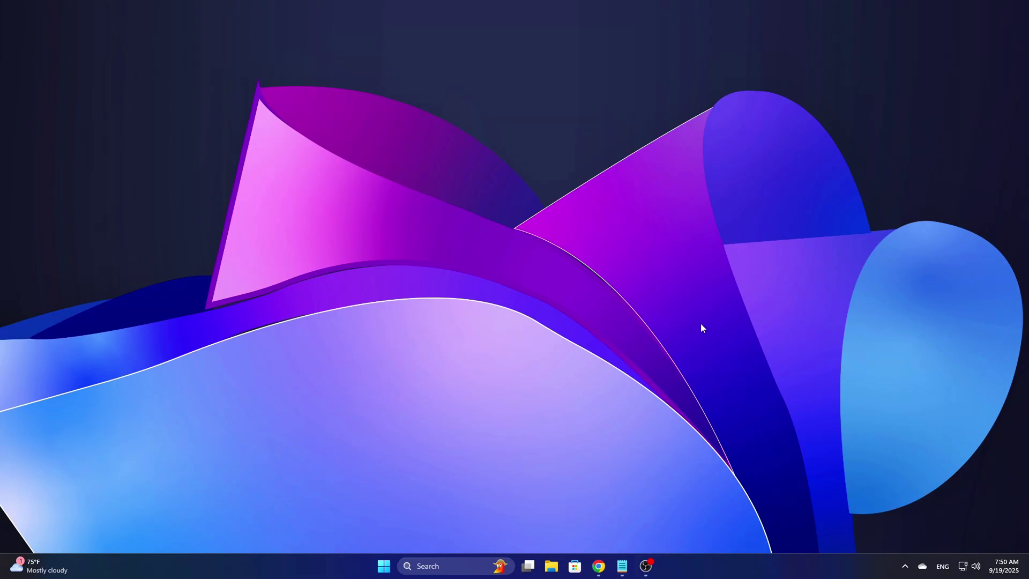
# Launch Command Prompt as administrator from Windows search.
pyautogui.press('super')
pyautogui.write('cmd')
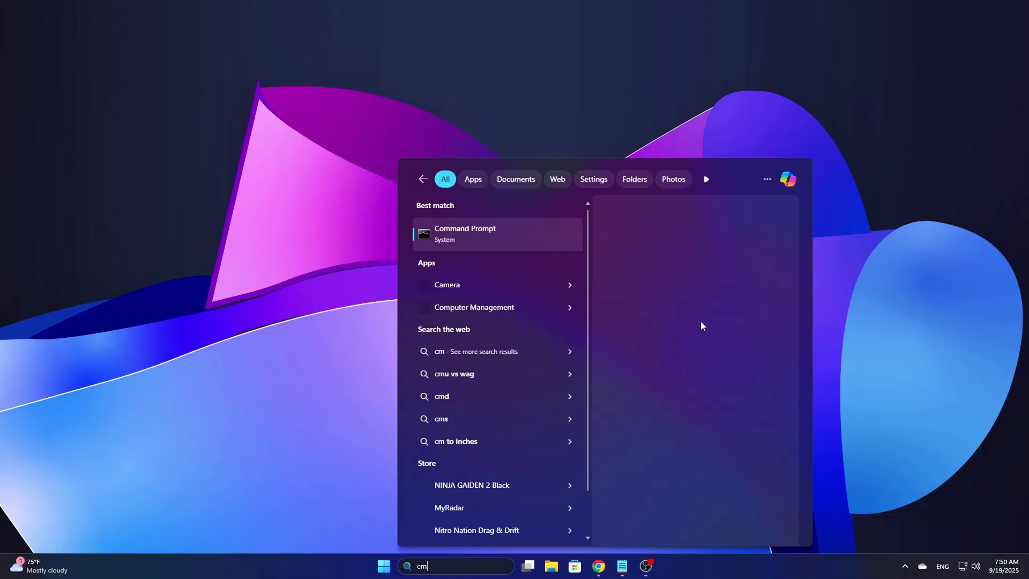
pyautogui.click(663, 326)
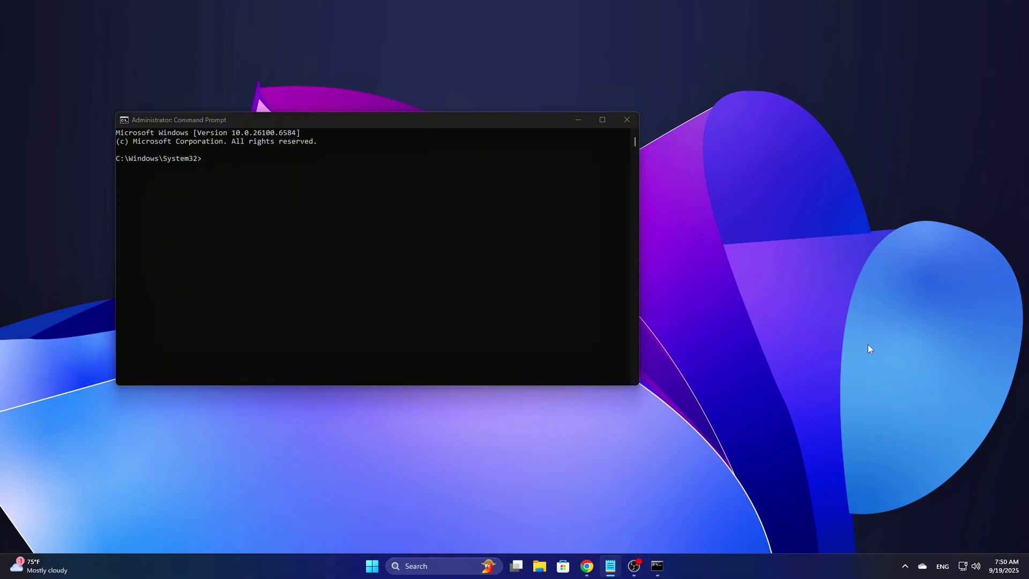
pyautogui.moveTo(470, 121); pyautogui.dragTo(588, 154)
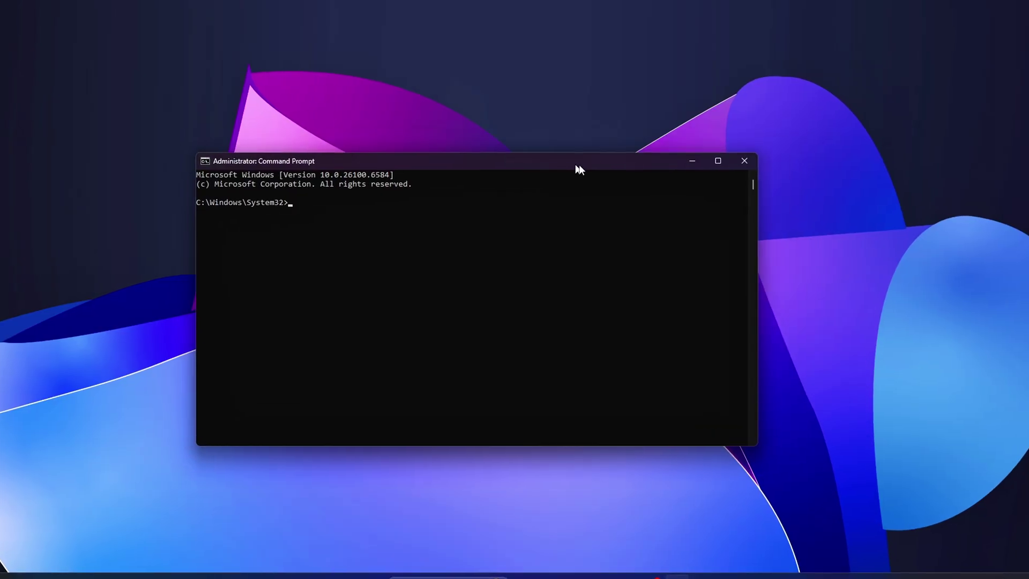
# Run powercfg -setacvalueindex SCHEME_CURRENT SUB_PROCESSOR PERFBOOSTMODE 0.
pyautogui.rightClick(488, 230)
pyautogui.press('Return')
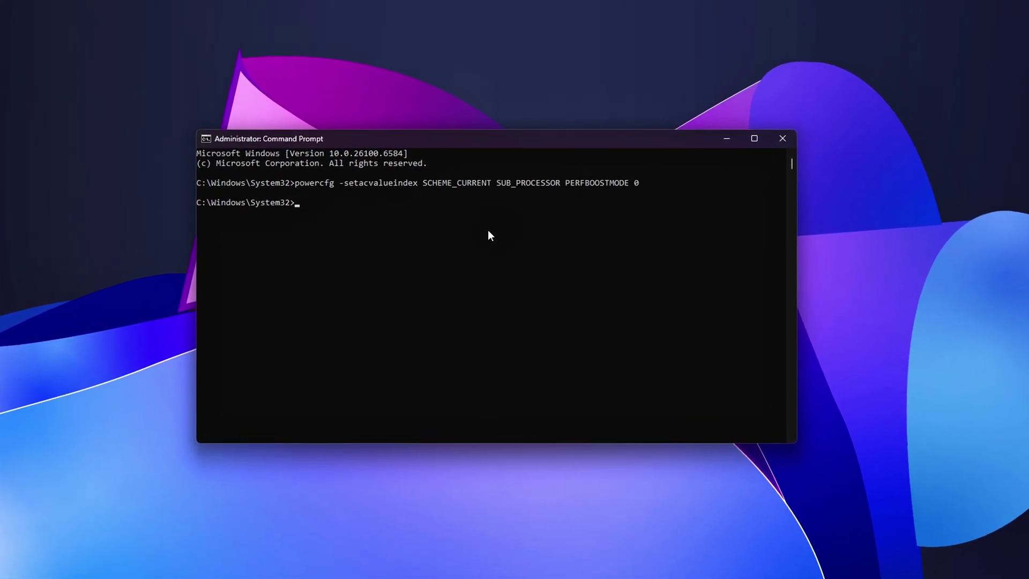
pyautogui.click(632, 186)
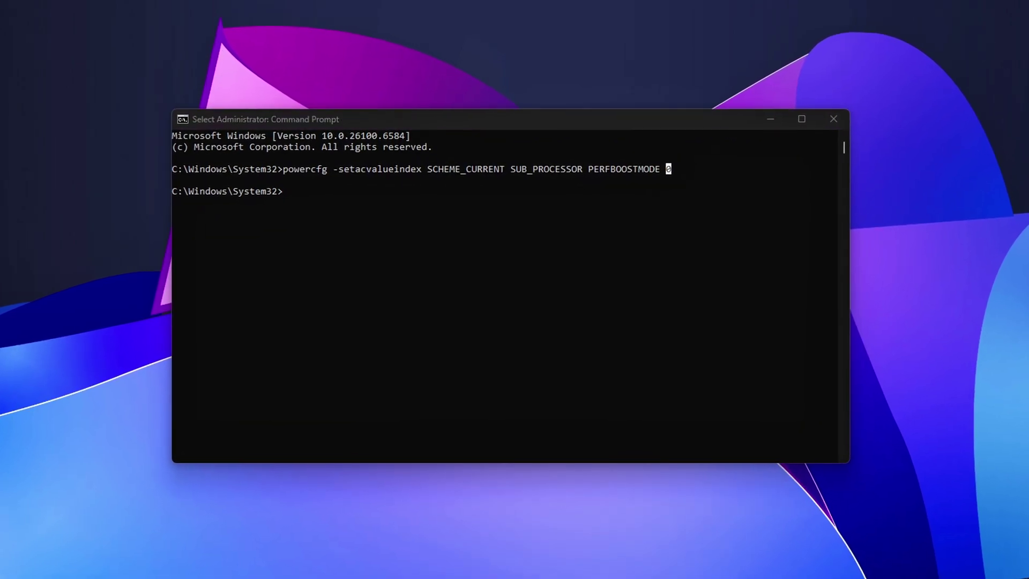
pyautogui.click(664, 306)
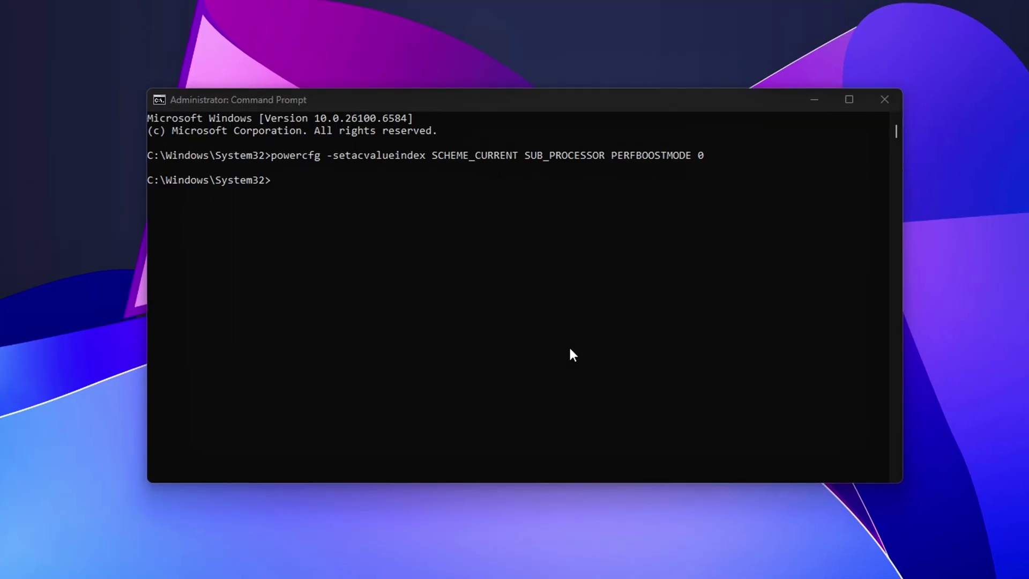
# Run the same powercfg command with PERFBOOSTPOL 0 and highlight both command lines.
pyautogui.write('powercfg -setacvalueindex SCHEME_CURRENT SUB_PROCESSOR PERFBOOSTPOL 0')
pyautogui.press('Return')
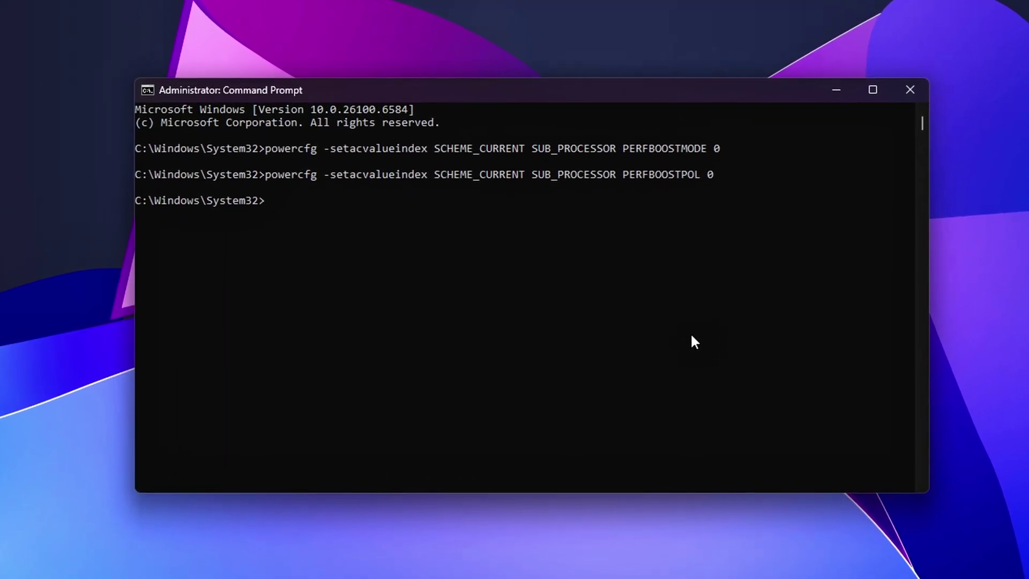
pyautogui.moveTo(732, 191); pyautogui.dragTo(266, 153)
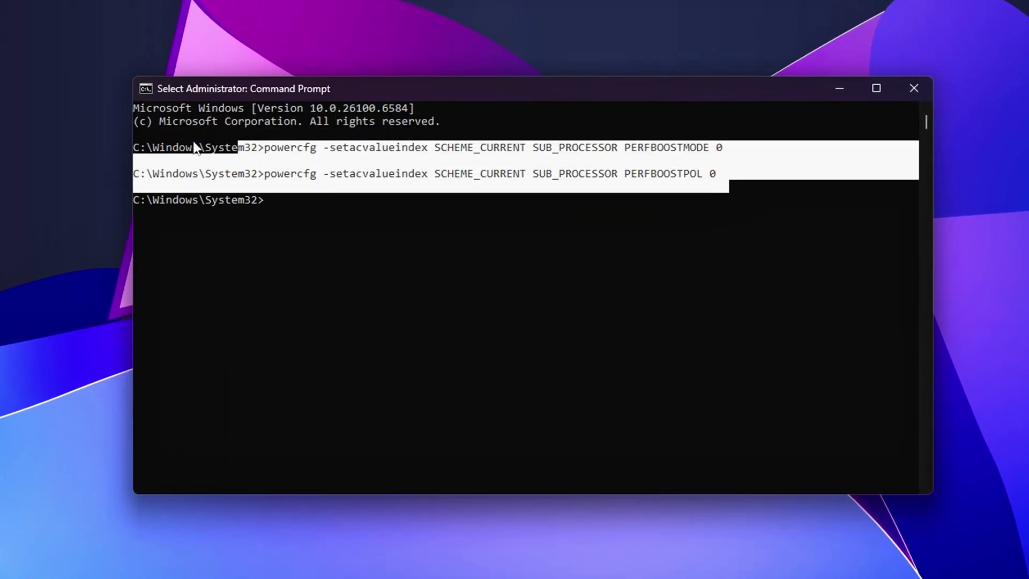
pyautogui.moveTo(397, 159); pyautogui.dragTo(269, 147)
pyautogui.moveTo(735, 148); pyautogui.dragTo(231, 134)
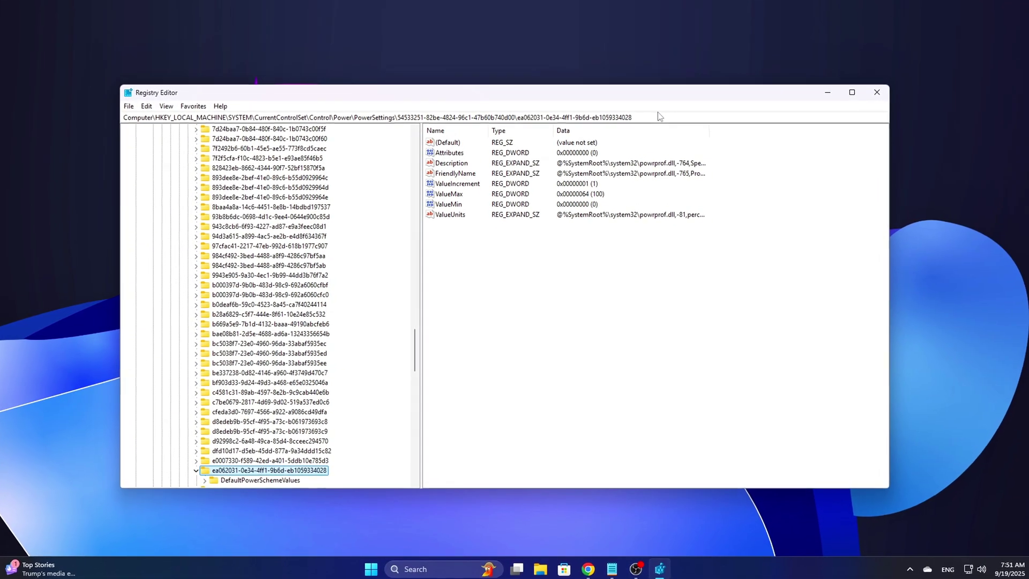
# Under HKLM\SYSTEM\CurrentControlSet\Control\Power, create DWORD (32-bit) value CsEnabled with data 0.
pyautogui.click(658, 115)
pyautogui.write('HKEY_LOCAL_MACHINE\\SYSTEM\\CurrentControlSet\\Control\\Power')
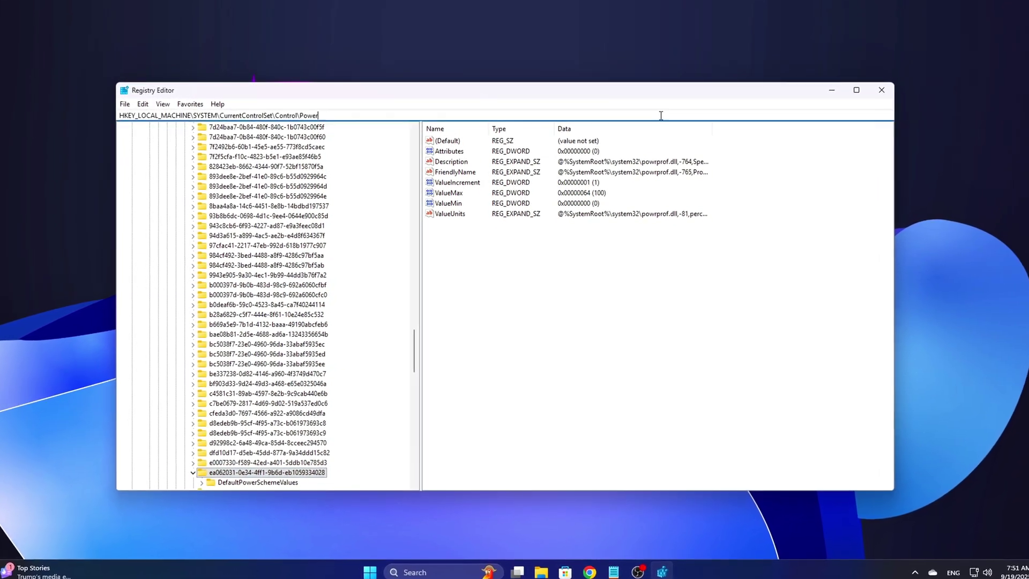
pyautogui.press('Return')
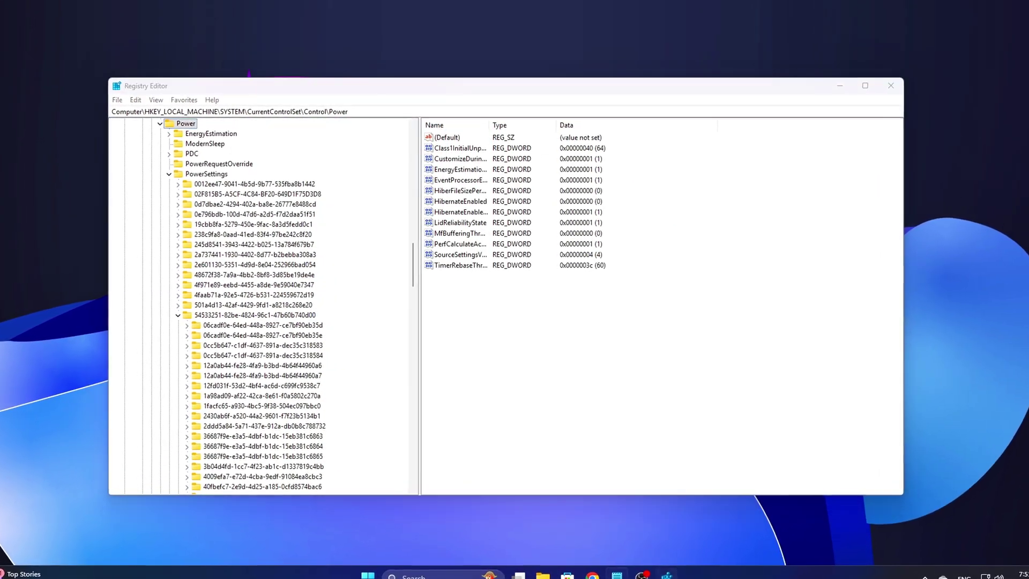
pyautogui.rightClick(543, 328)
pyautogui.moveTo(571, 336)
pyautogui.click(654, 345)
pyautogui.write('CsEnabled')
pyautogui.press('Return')
pyautogui.press('Return')
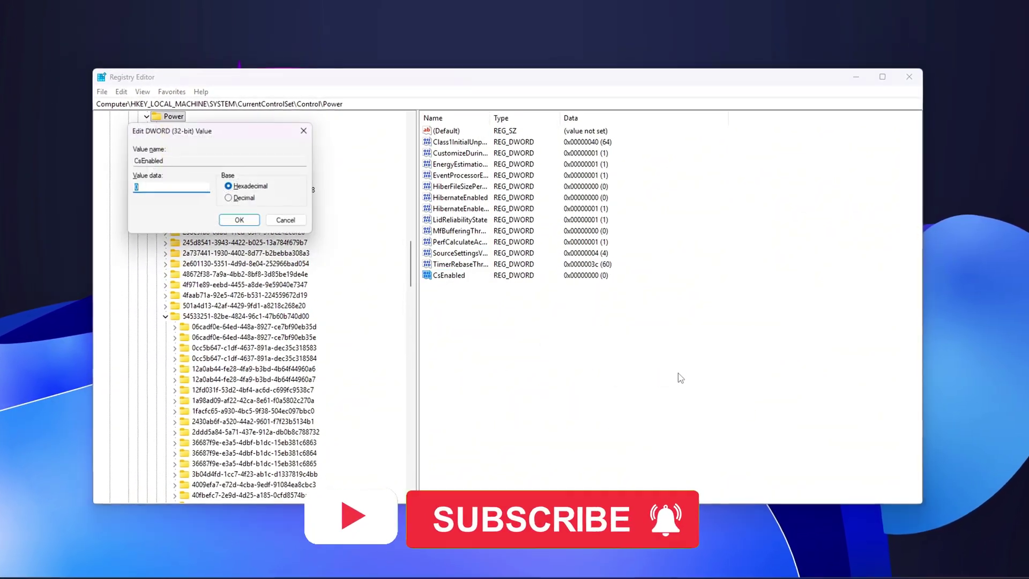
pyautogui.moveTo(777, 346); pyautogui.dragTo(628, 303)
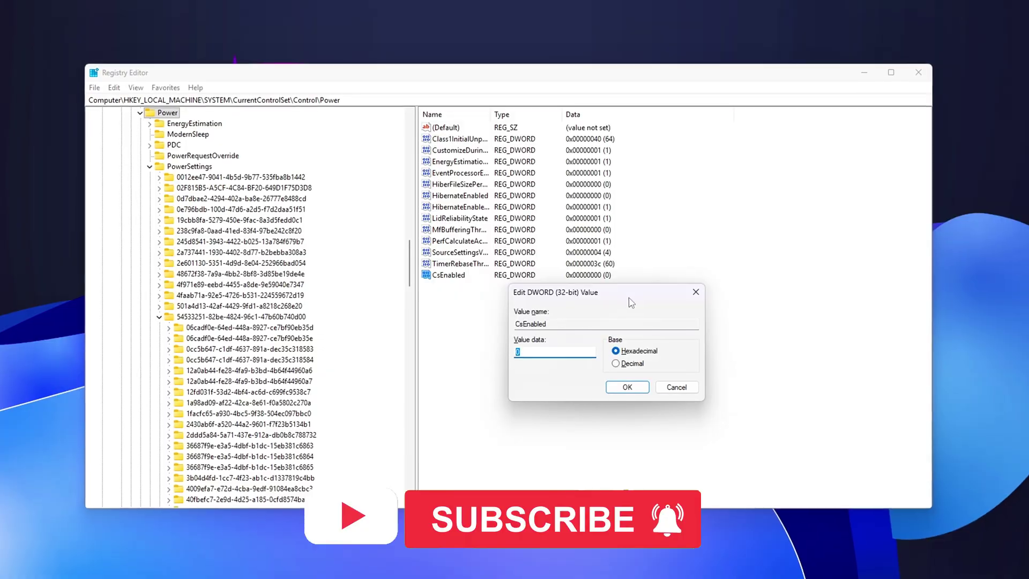
pyautogui.write('0')
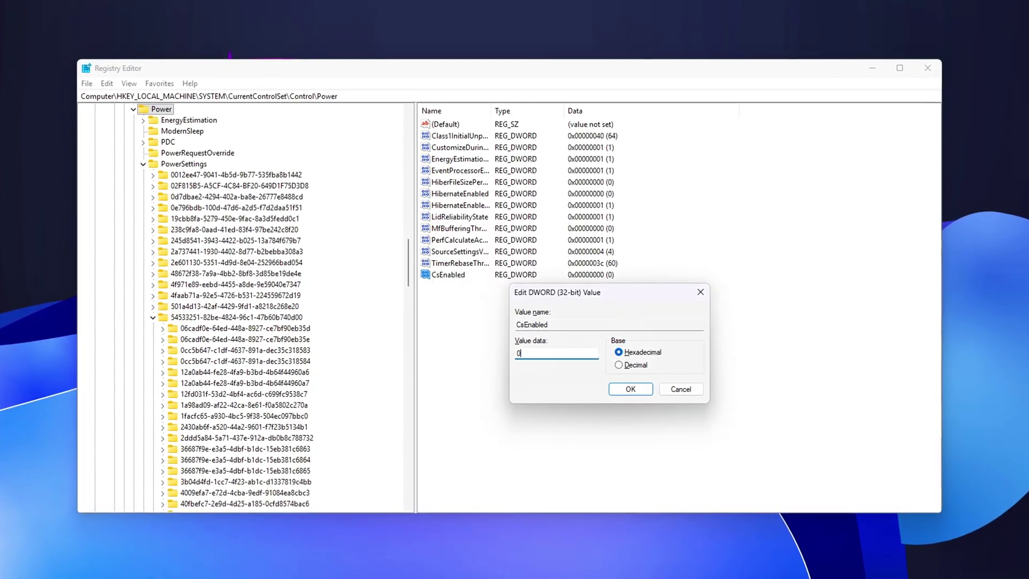
pyautogui.press('Return')
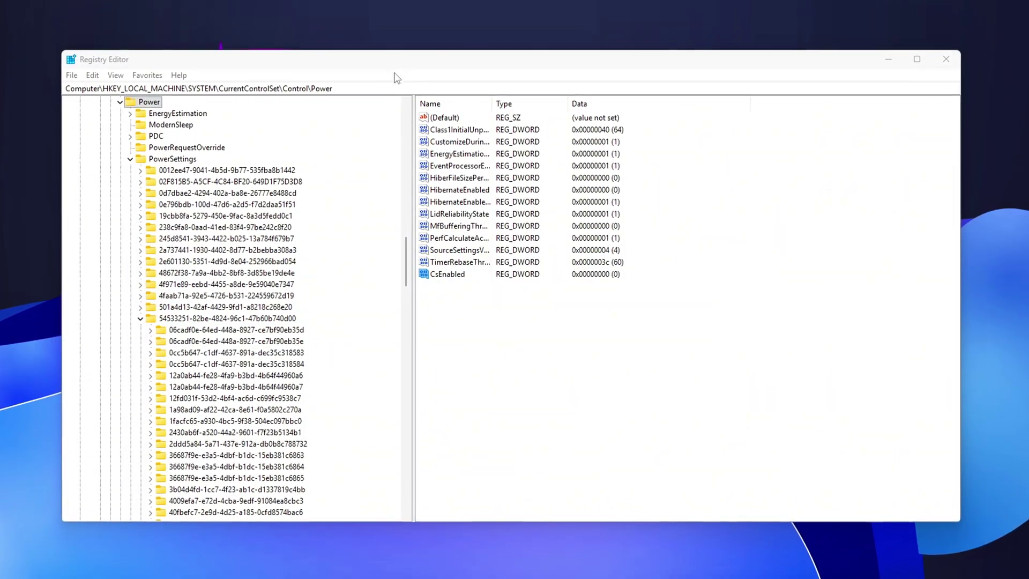
# Locate the HiberbootEnabled value under Session Manager\Power and review the neighbouring Hiber values.
pyautogui.press('Return')
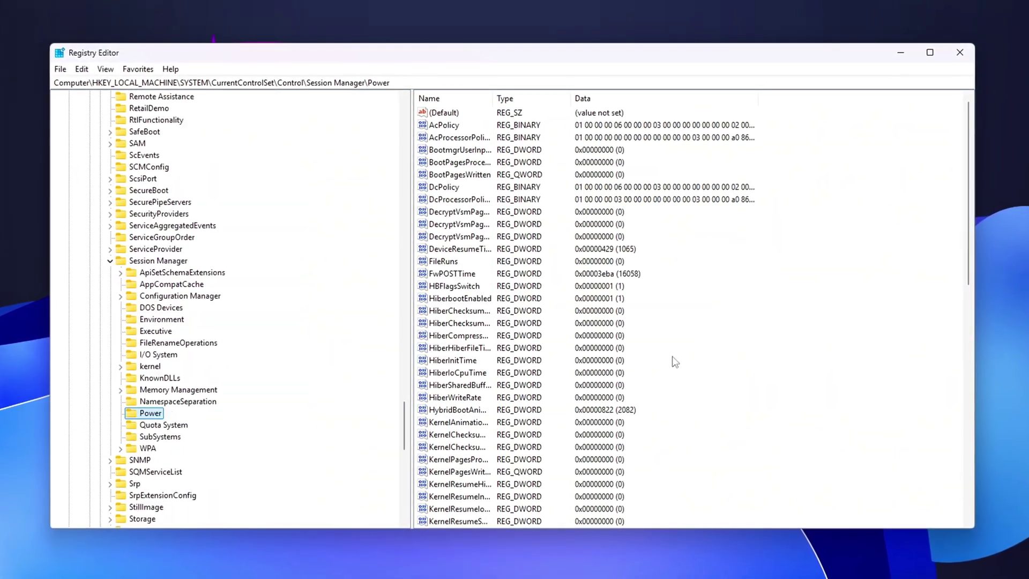
pyautogui.scroll(-3, 673, 356)
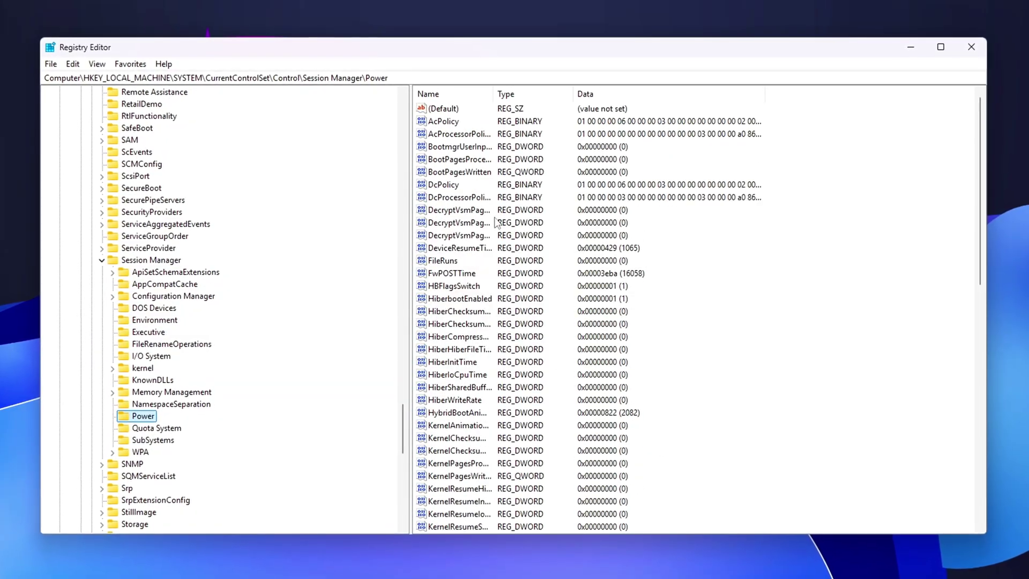
pyautogui.press('Tab')
pyautogui.write('hiberboot')
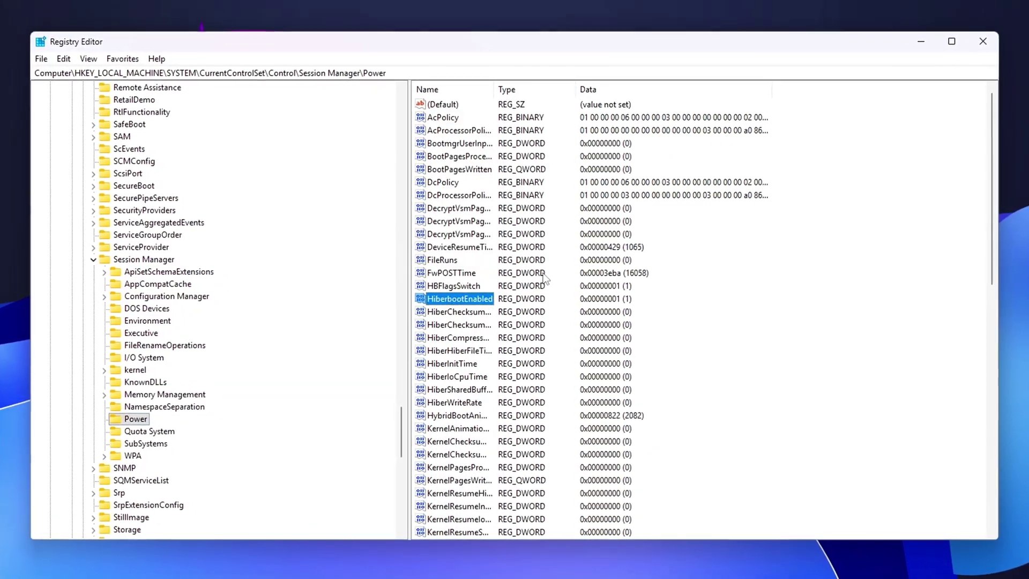
pyautogui.press('Down')
pyautogui.press('h')
pyautogui.press('h')
pyautogui.press('h')
pyautogui.press('h')
pyautogui.press('h')
pyautogui.press('h')
pyautogui.press('h')
pyautogui.press('h')
pyautogui.press('h')
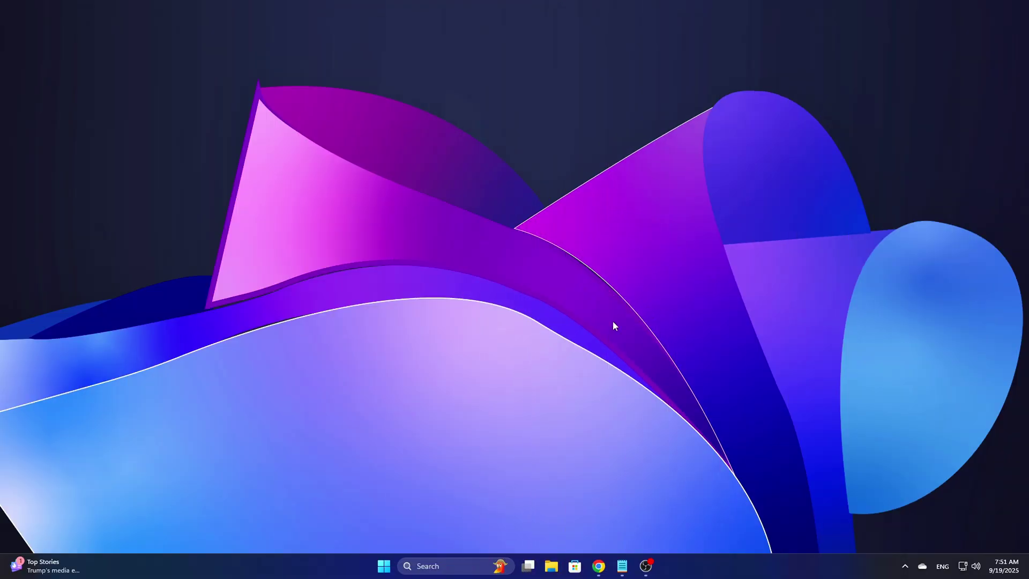
# Relaunch Registry Editor with regedit from the Run box.
pyautogui.press('super+r')
pyautogui.moveTo(172, 440); pyautogui.dragTo(531, 231)
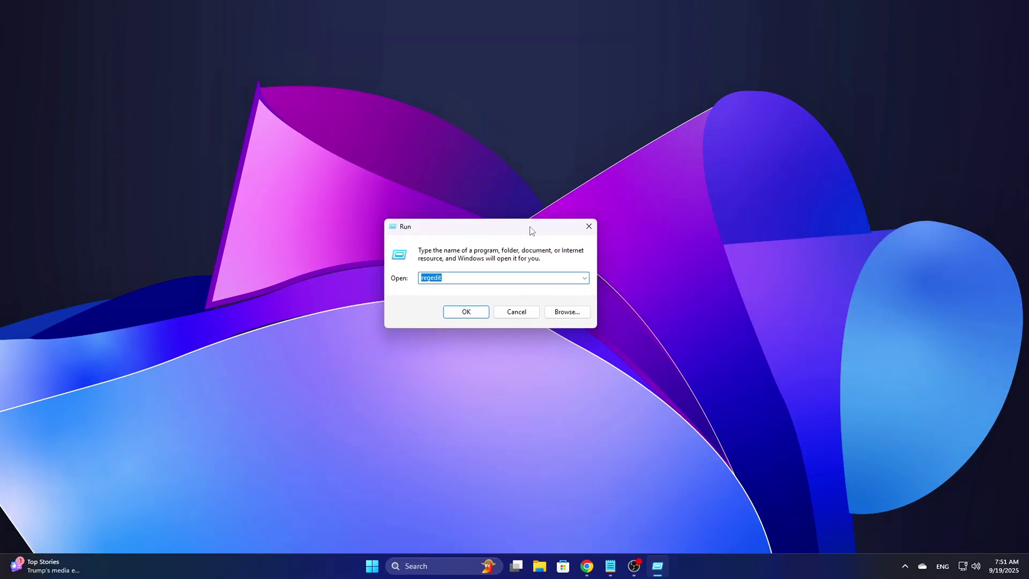
pyautogui.press('Return')
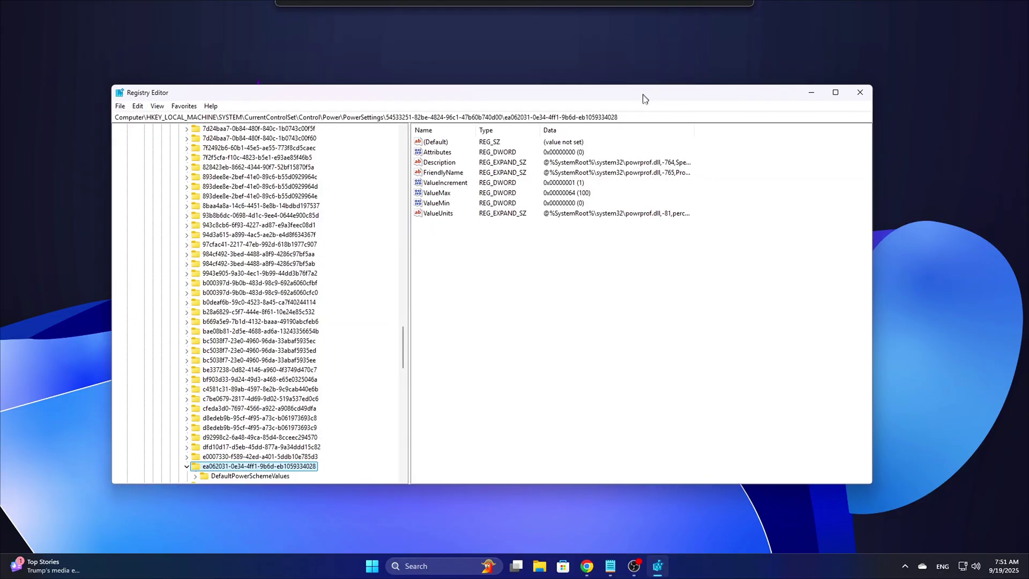
# Recreate the CsEnabled DWORD (32-bit) value with data 0 under Control\Power.
pyautogui.click(657, 119)
pyautogui.write('Computer\\HKEY_LOCAL_MACHINE\\SYSTEM\\CurrentControlSet\\Control\\Power')
pyautogui.press('Return')
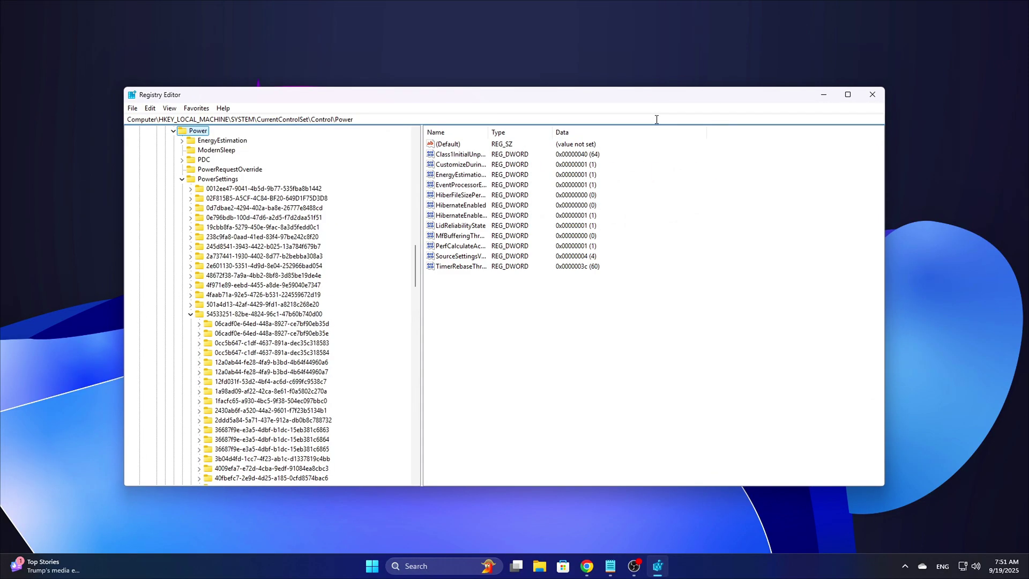
pyautogui.hotkey('alt', 'Tab')
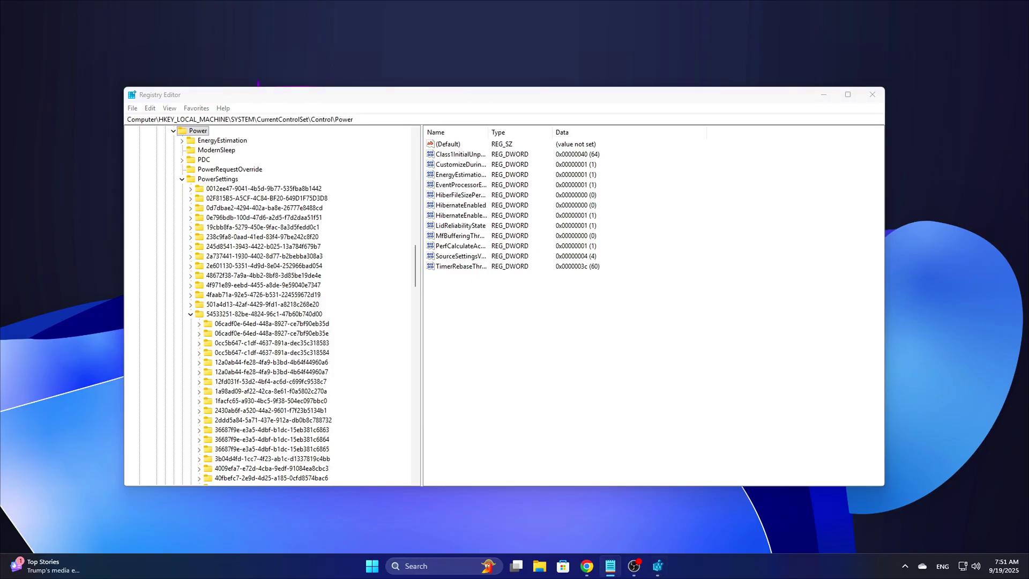
pyautogui.rightClick(536, 326)
pyautogui.moveTo(552, 325)
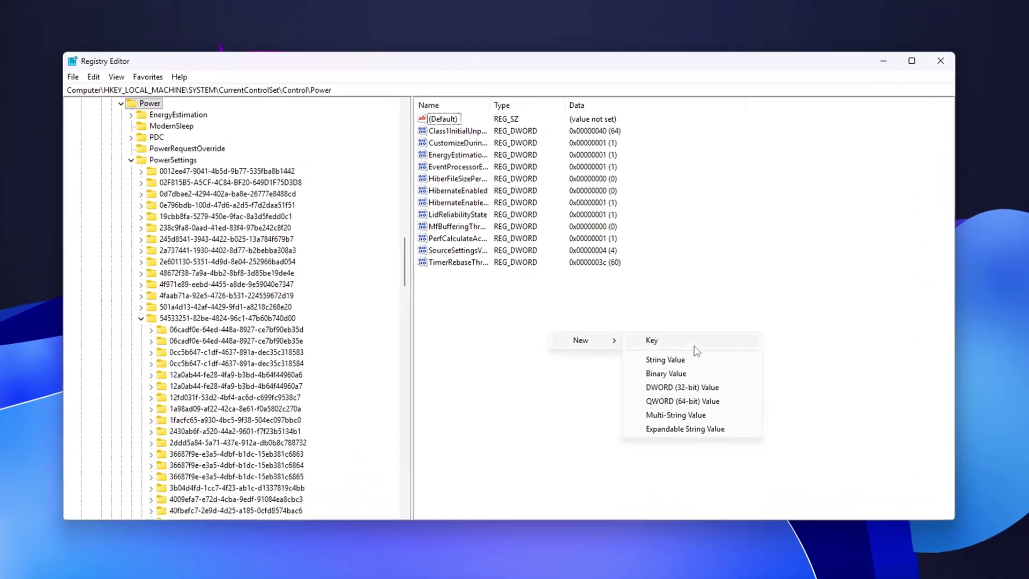
pyautogui.click(666, 373)
pyautogui.write('CsEnabled')
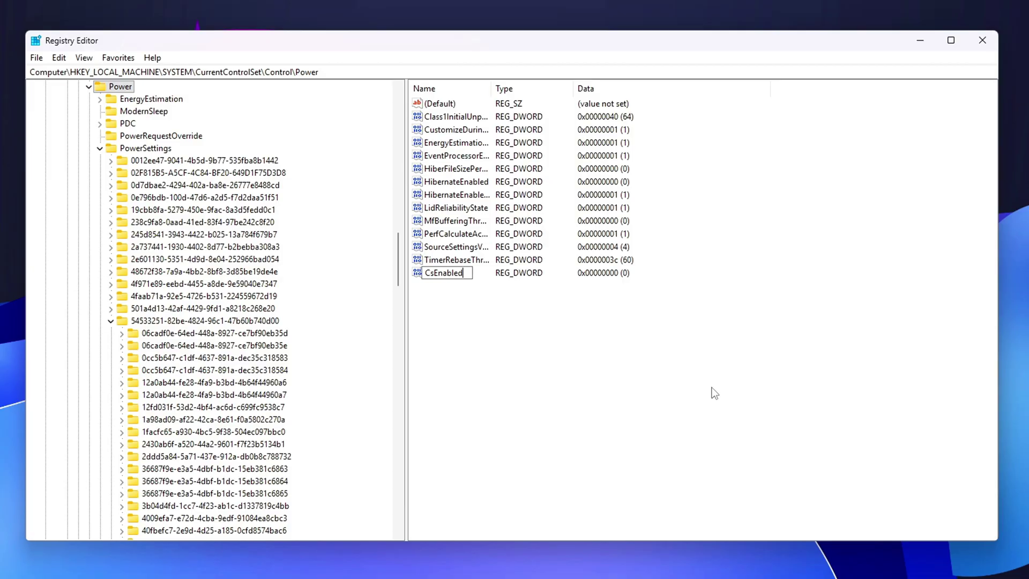
pyautogui.press('Return')
pyautogui.press('Return')
pyautogui.moveTo(204, 113); pyautogui.dragTo(653, 304)
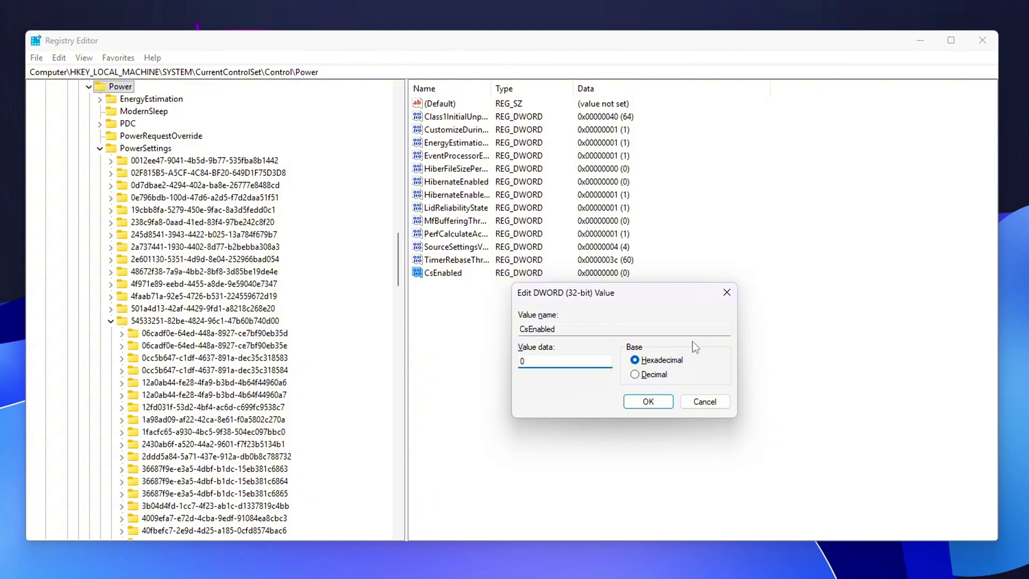
pyautogui.click(648, 401)
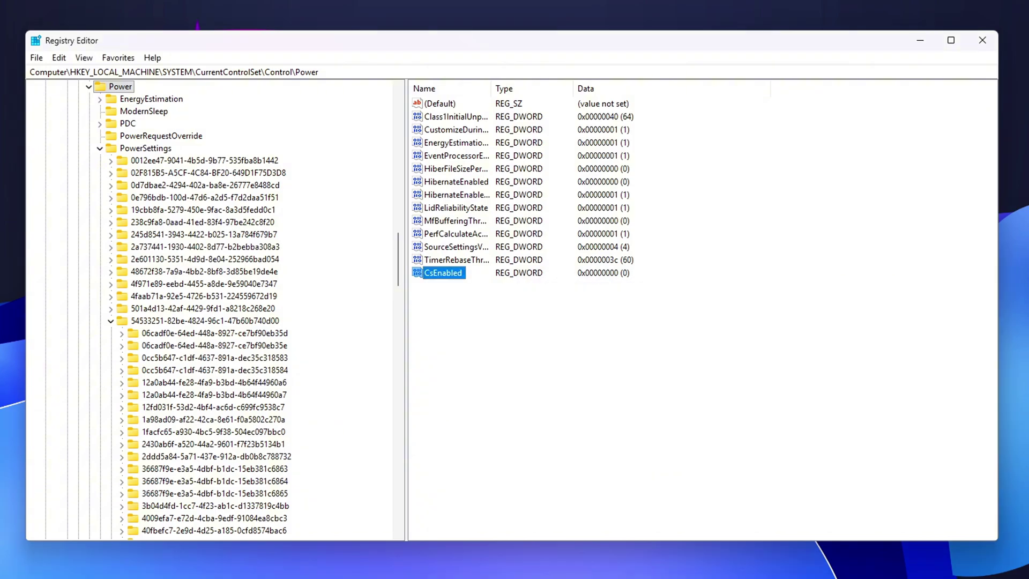
pyautogui.click(393, 71)
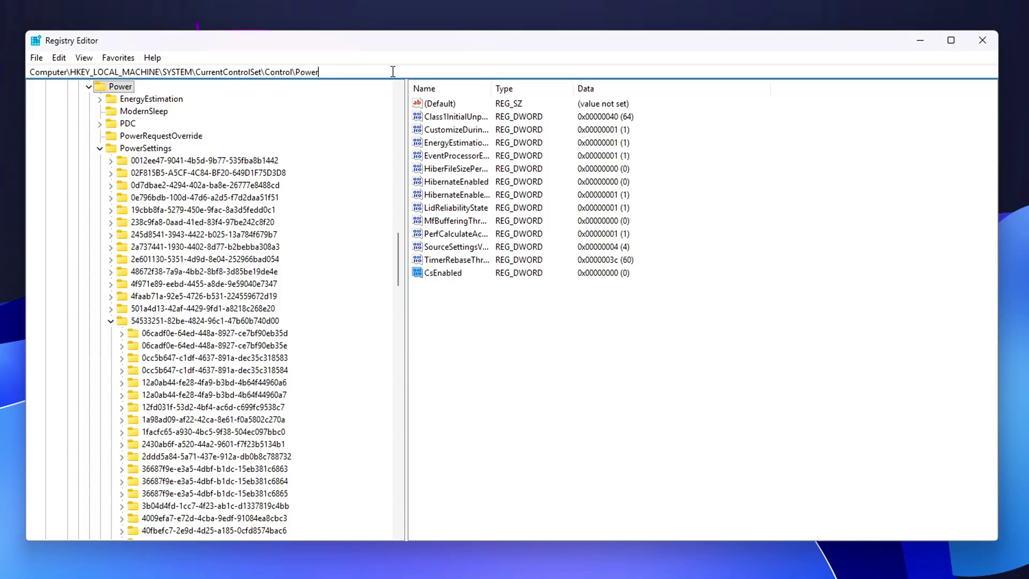
# Go to the Session Manager\Power key and browse its values to HBFlagsSwitch.
pyautogui.hotkey('ctrl', 'a')
pyautogui.write('HKEY_LOCAL_MACHINE\\SYSTEM\\CurrentControlSet\\Control\\Session Manager\\Power')
pyautogui.press('Return')
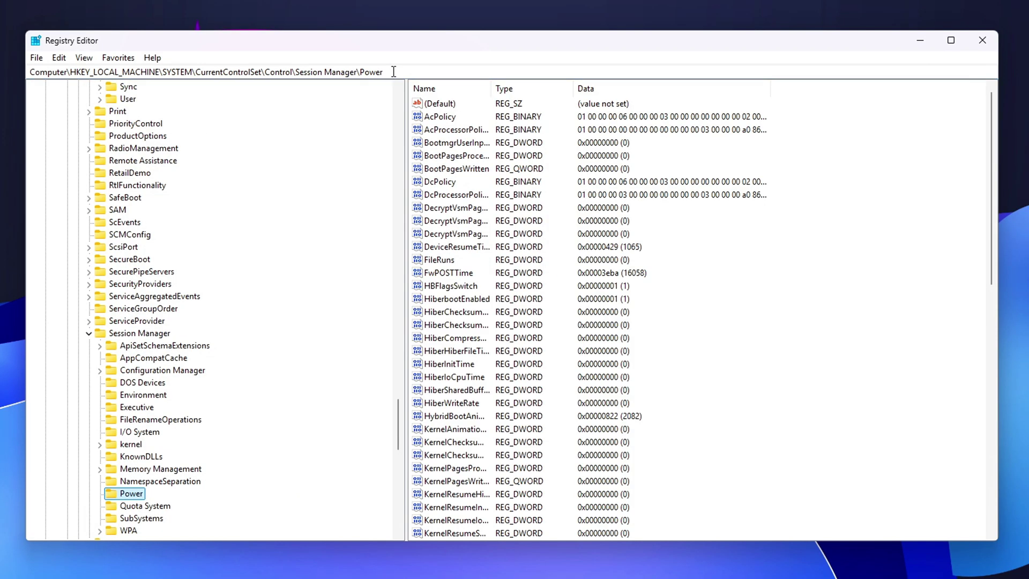
pyautogui.scroll(-2, 329, 359)
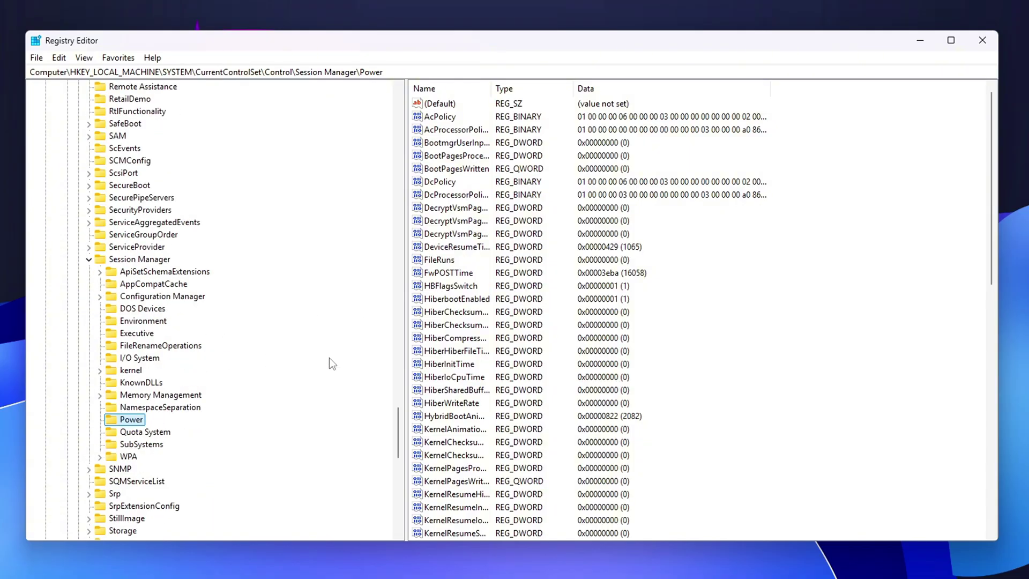
pyautogui.scroll(-3, 694, 363)
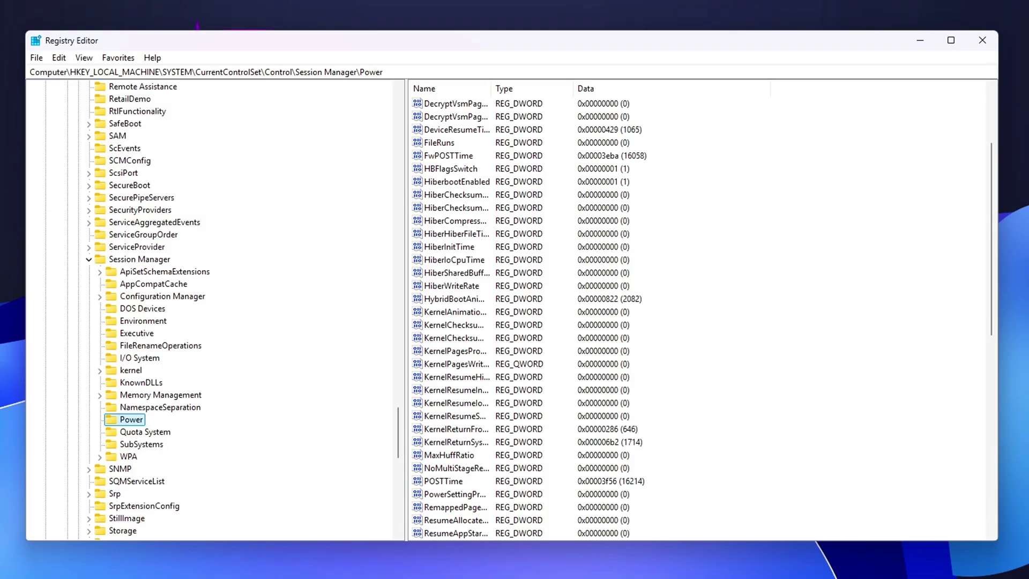
pyautogui.scroll(3, 669, 456)
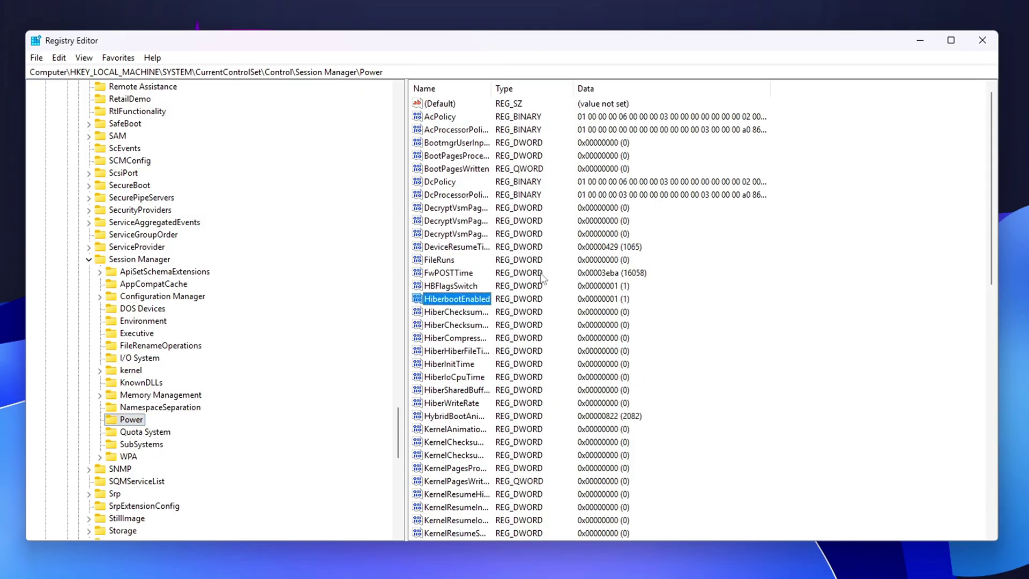
pyautogui.press('Down')
pyautogui.press('Down')
pyautogui.press('Down')
pyautogui.press('Down')
pyautogui.press('Down')
pyautogui.press('Down')
pyautogui.press('Down')
pyautogui.press('Down')
pyautogui.press('Down')
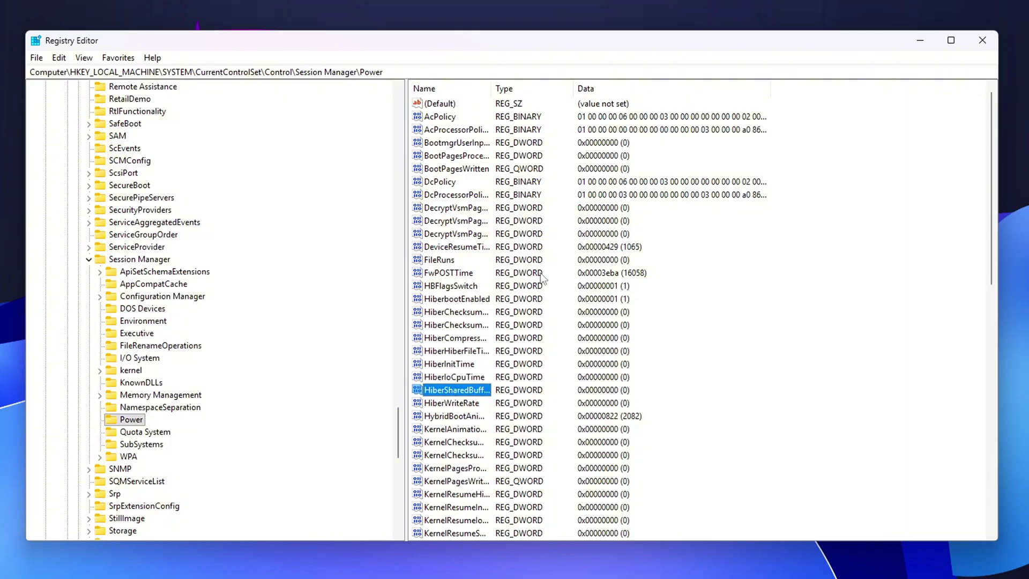
pyautogui.press('h')
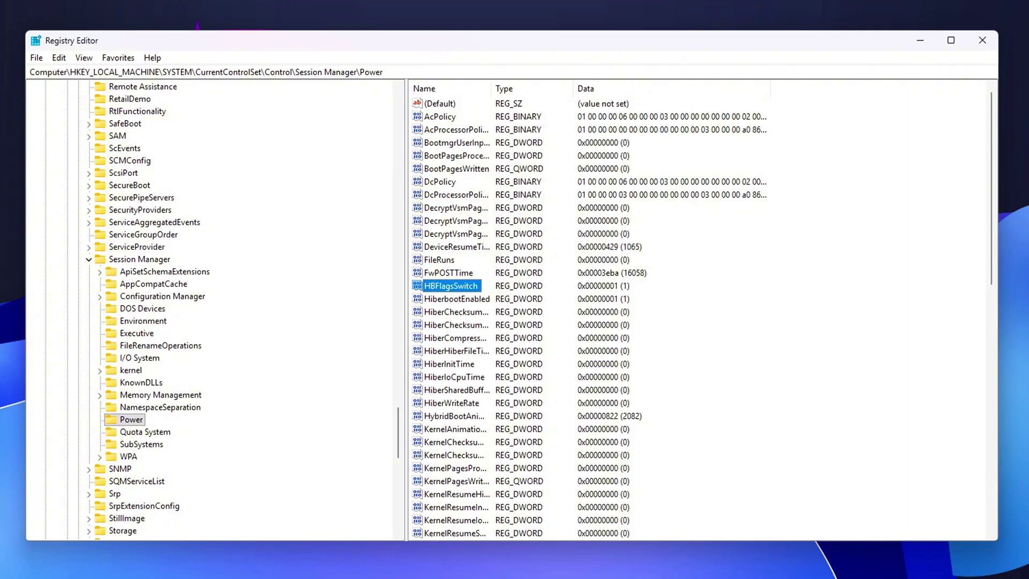
pyautogui.press('Return')
# Add a DWORD (32-bit) value named HeteroPolicy with data 0.
pyautogui.rightClick(720, 375)
pyautogui.moveTo(751, 379)
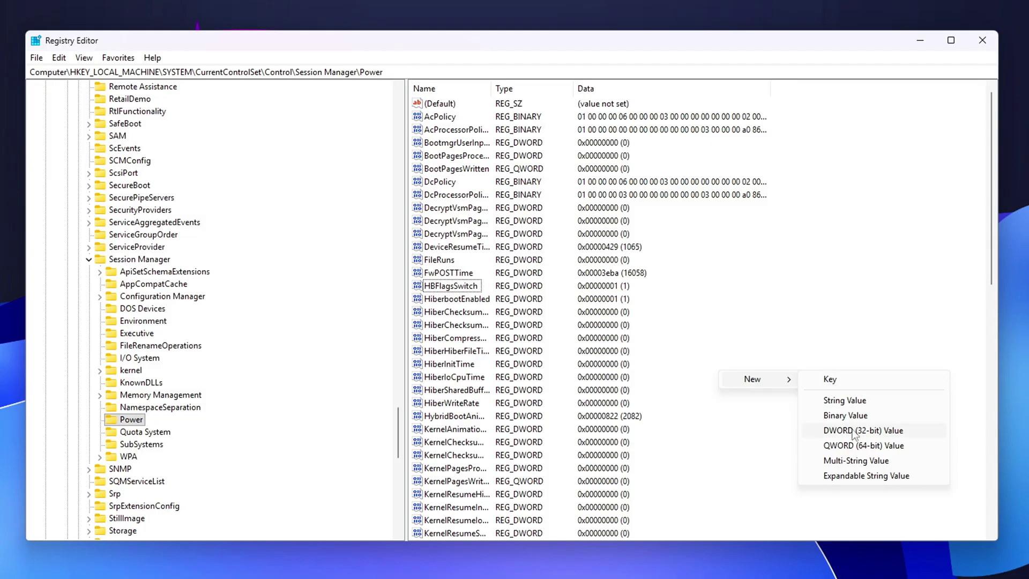
pyautogui.click(858, 487)
pyautogui.write('HeteroPolicy')
pyautogui.press('Return')
pyautogui.press('Return')
pyautogui.moveTo(244, 103); pyautogui.dragTo(624, 266)
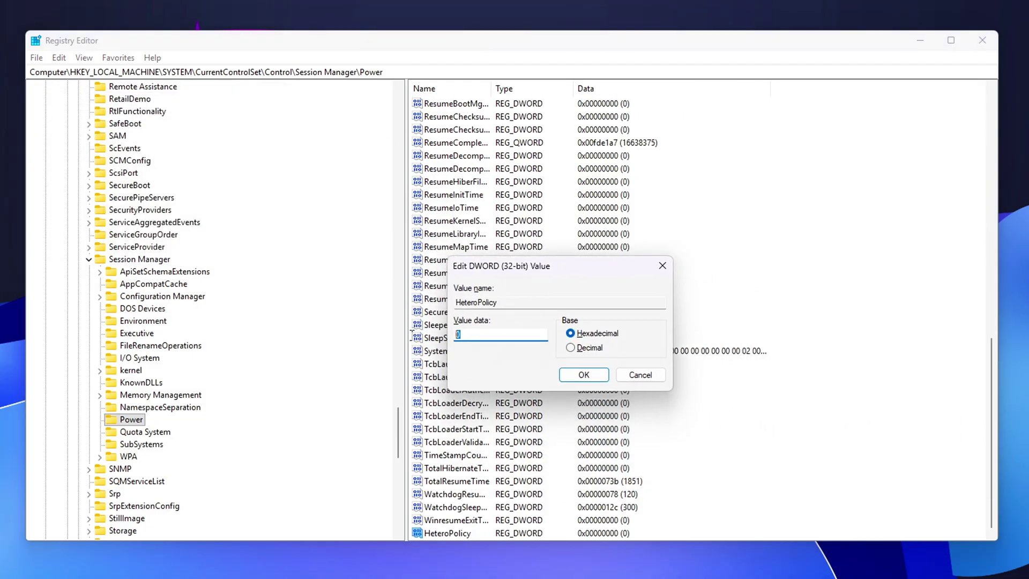
pyautogui.click(579, 377)
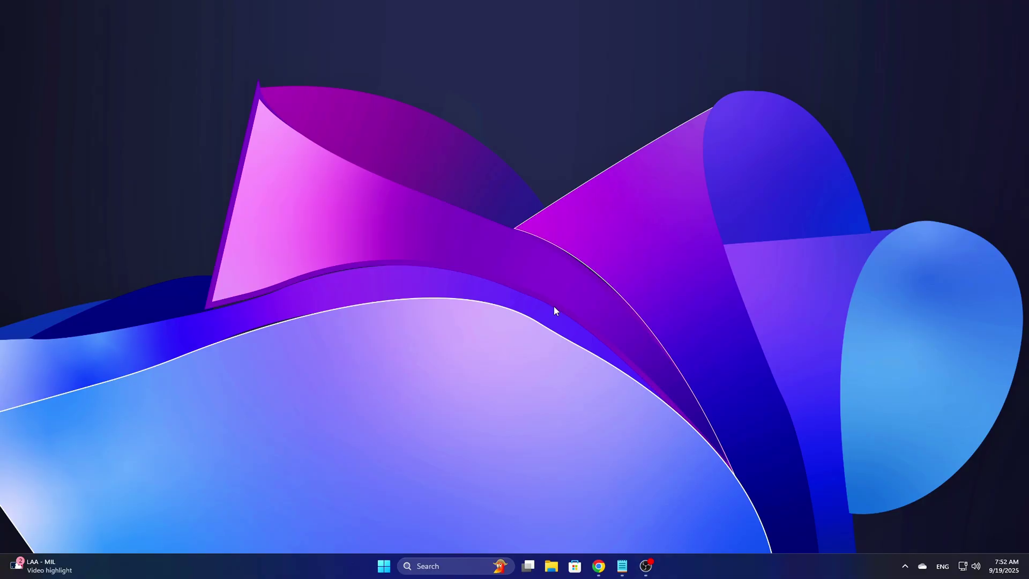
# Run powercfg -duplicatescheme e9a42b02-d5df-448d-aa00-03f14749eb61 in Command Prompt.
pyautogui.press('super')
pyautogui.write('cmd')
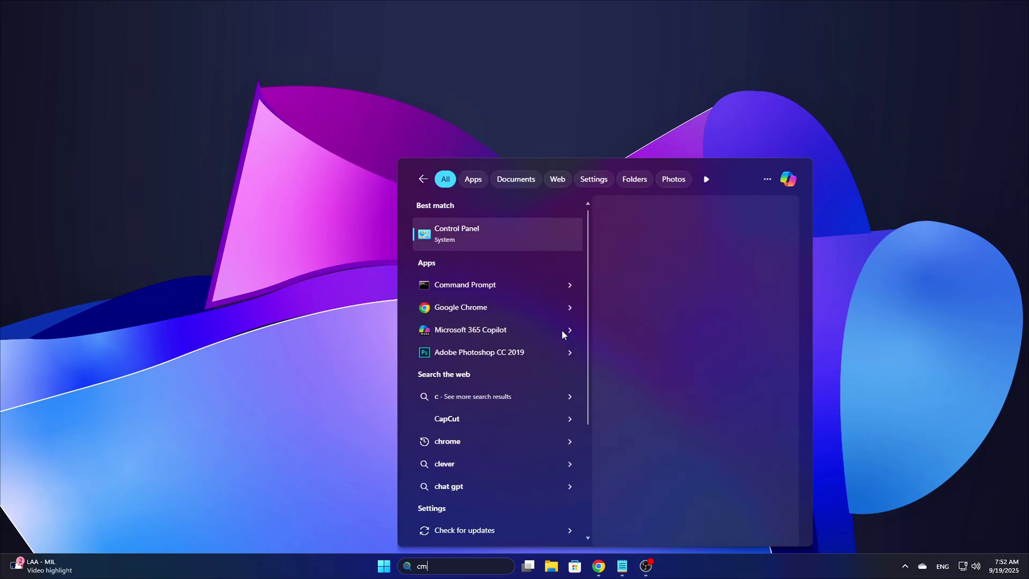
pyautogui.press('Return')
pyautogui.moveTo(462, 54); pyautogui.dragTo(622, 127)
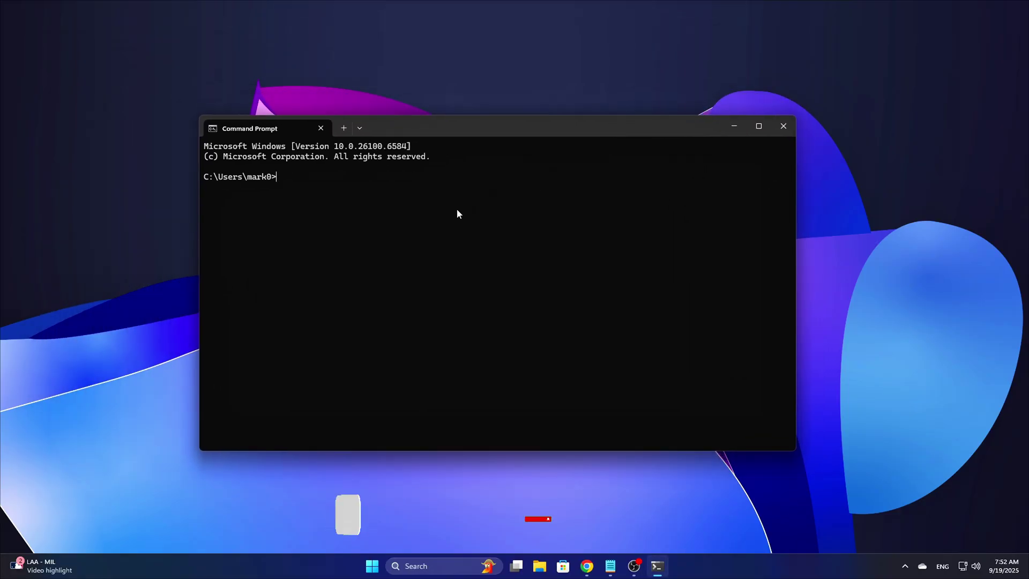
pyautogui.write('powercfg -duplicatescheme e9a42b02-d5df-448d-aa00-03f14749eb61')
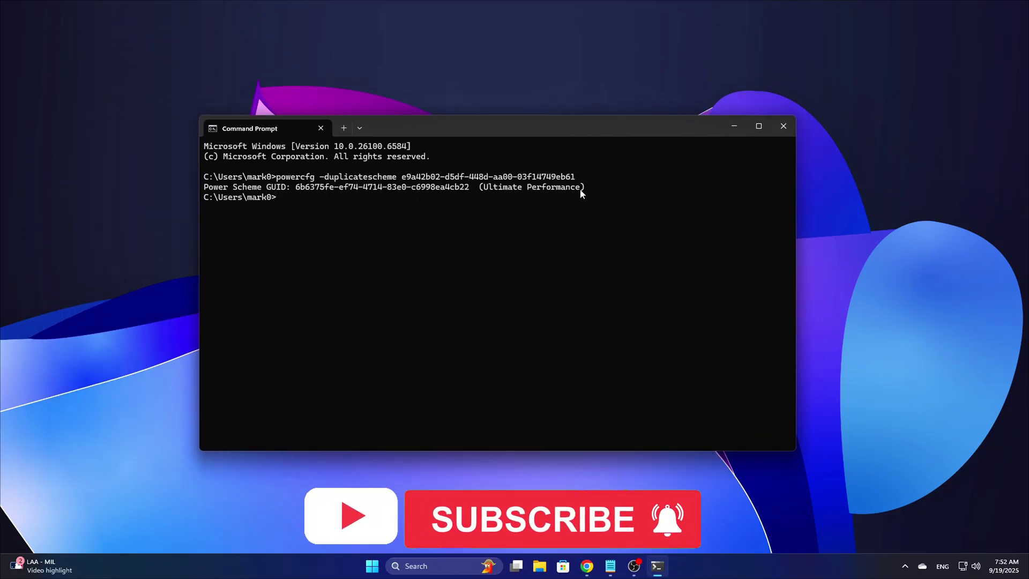
# Open Control Panel from Windows search.
pyautogui.press('super')
pyautogui.write('cont')
pyautogui.press('Return')
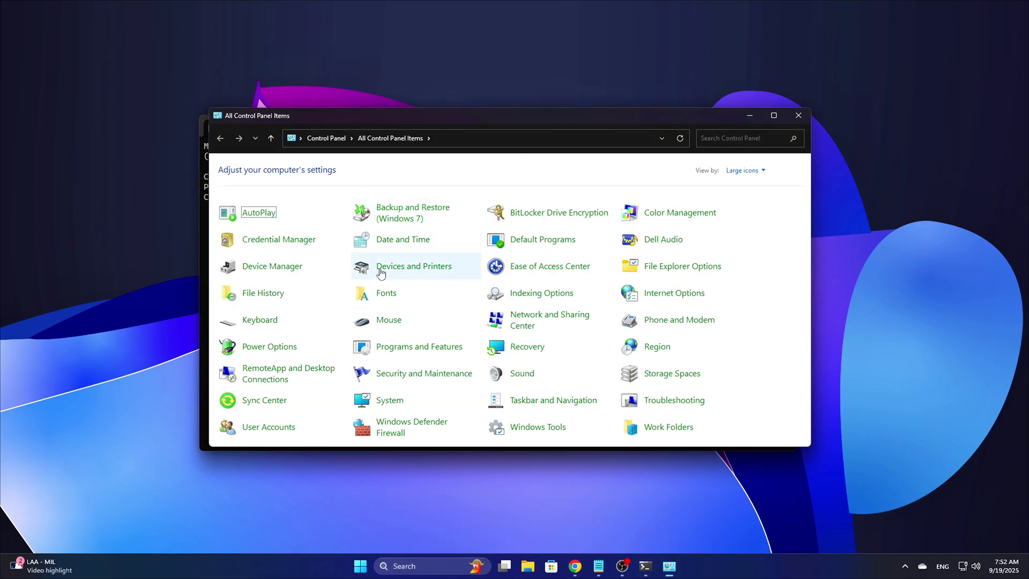
# Activate the Ultimate Performance plan and open its advanced power settings.
pyautogui.click(279, 355)
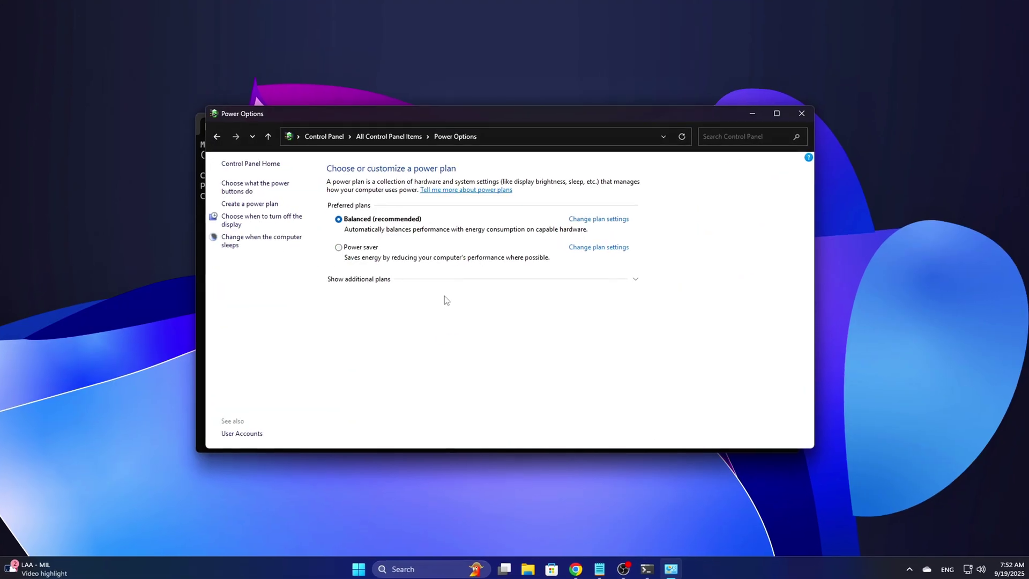
pyautogui.click(638, 278)
pyautogui.click(345, 329)
pyautogui.click(615, 329)
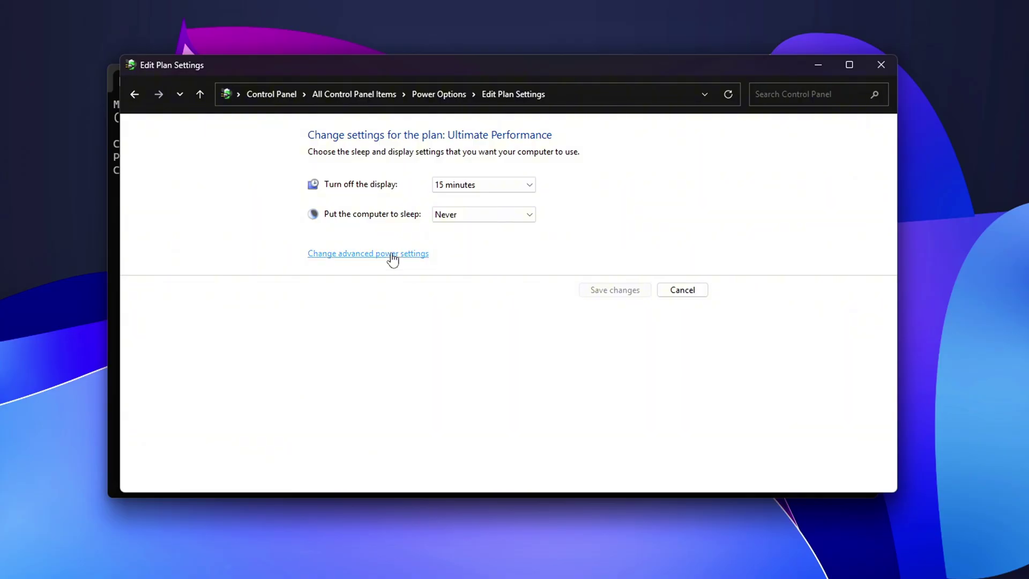
pyautogui.click(393, 255)
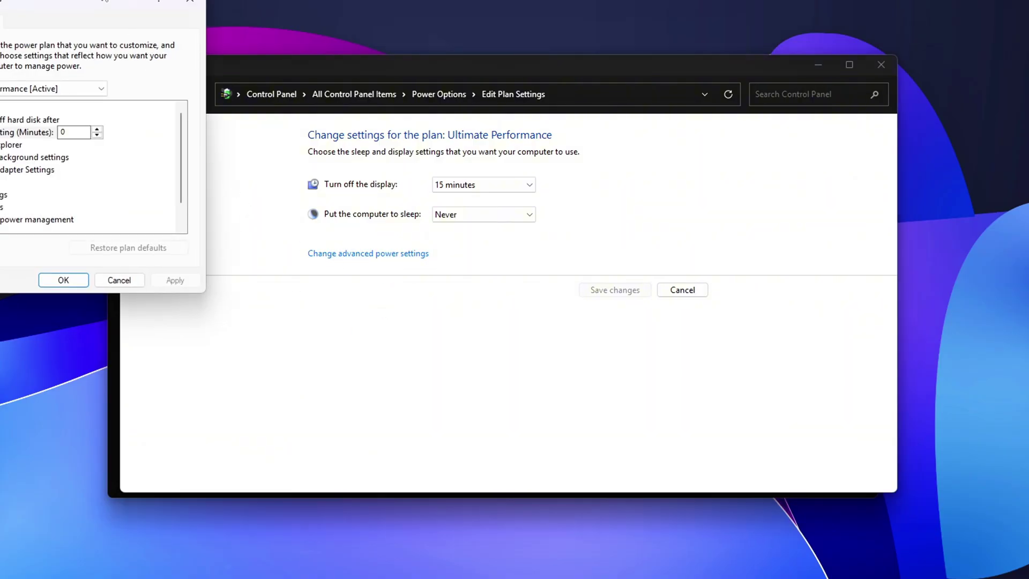
# Under Processor power management, keep minimum and maximum processor state at 100%.
pyautogui.click(385, 337)
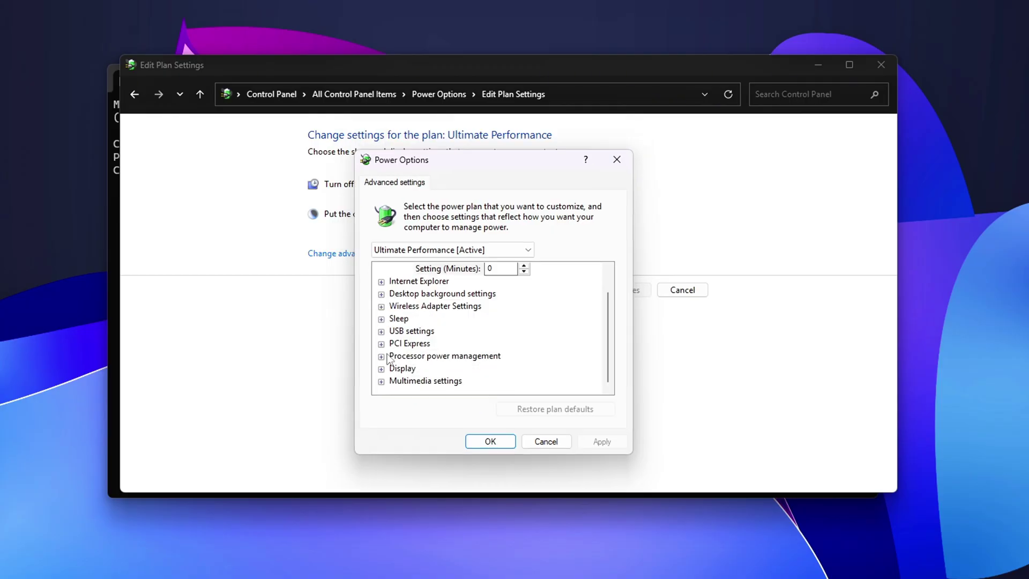
pyautogui.click(381, 356)
pyautogui.click(394, 320)
pyautogui.click(394, 344)
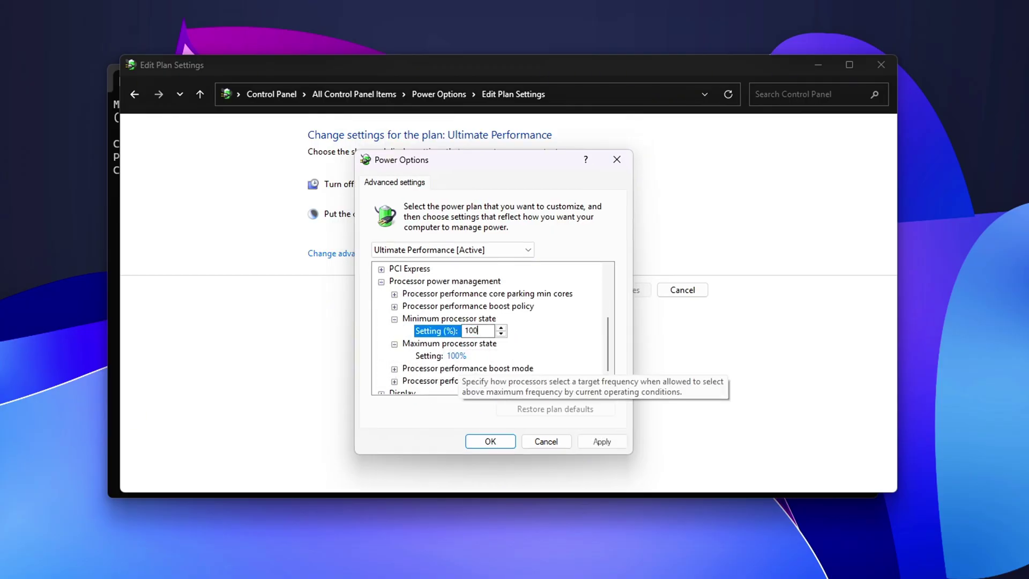
pyautogui.click(457, 356)
pyautogui.write('100')
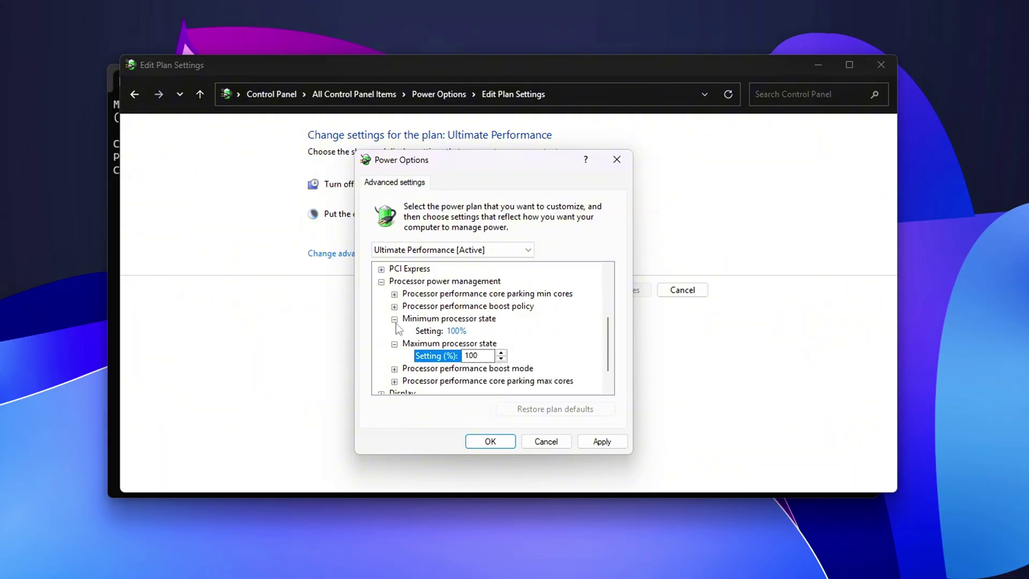
pyautogui.click(394, 320)
pyautogui.click(395, 331)
# Keep core parking minimum and maximum cores at 100%.
pyautogui.click(394, 294)
pyautogui.click(394, 369)
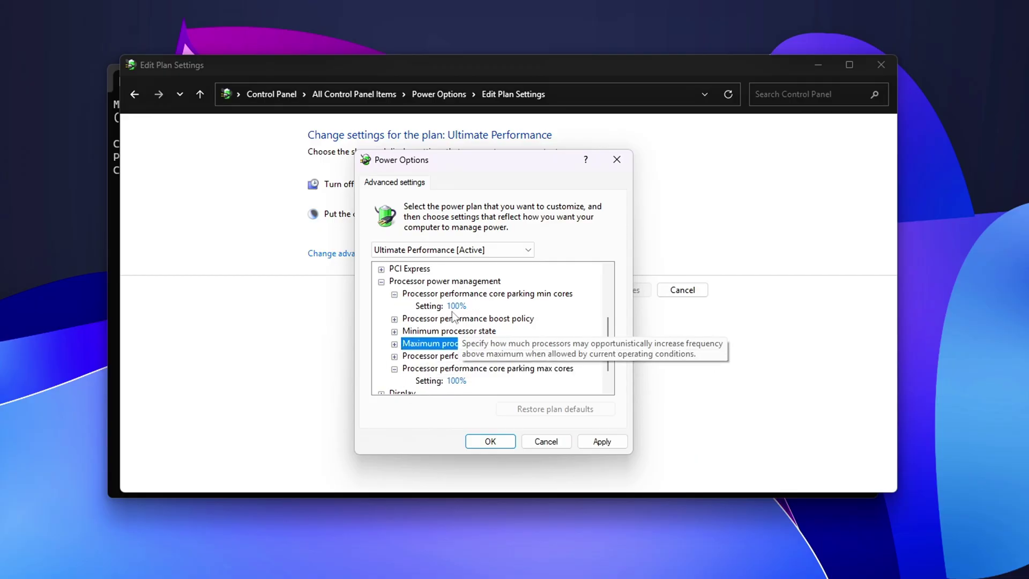
pyautogui.click(462, 381)
pyautogui.click(394, 293)
pyautogui.click(395, 356)
# Set Processor performance boost mode to Disabled, then apply and close.
pyautogui.click(394, 343)
pyautogui.click(465, 357)
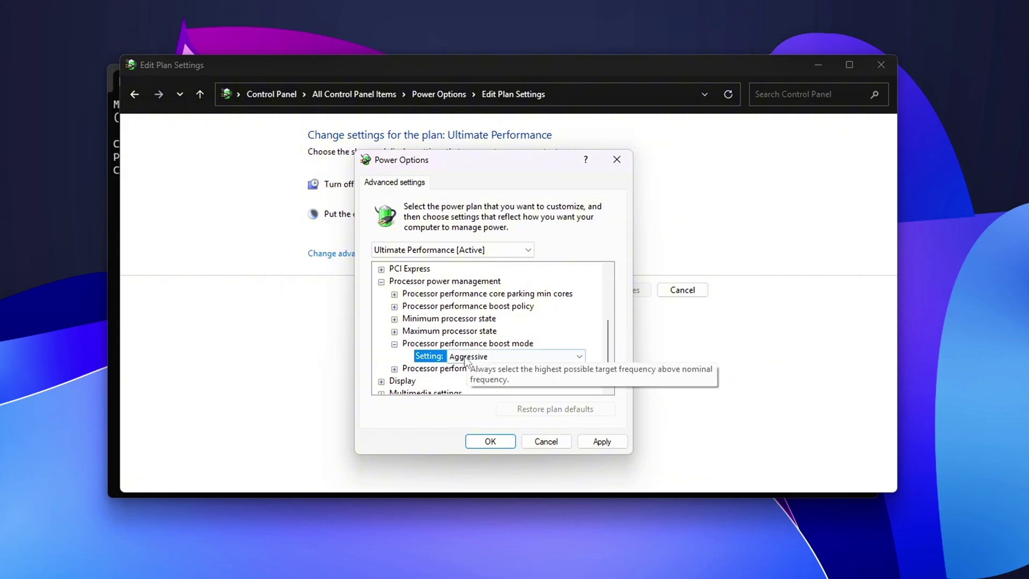
pyautogui.click(484, 358)
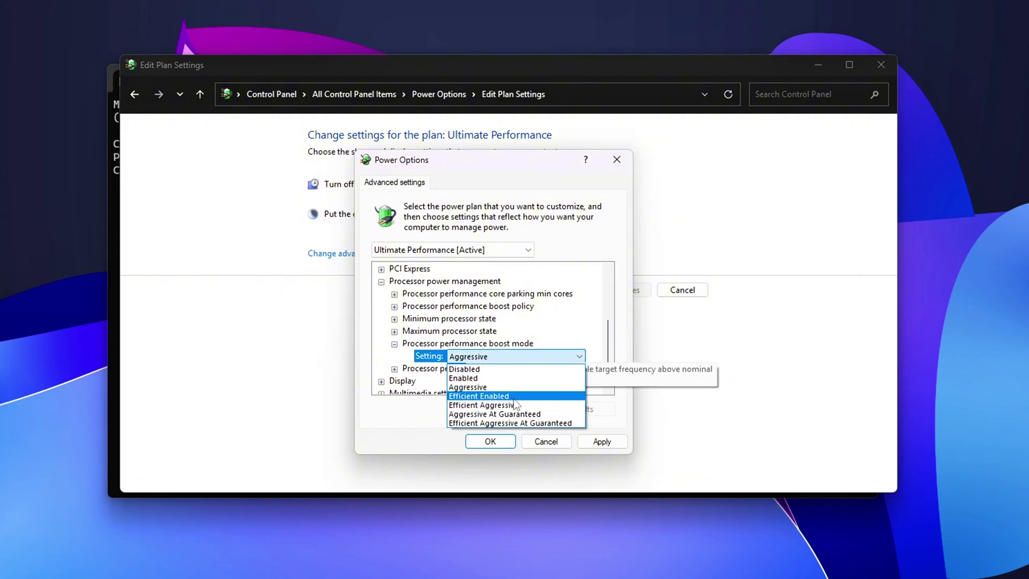
pyautogui.click(484, 369)
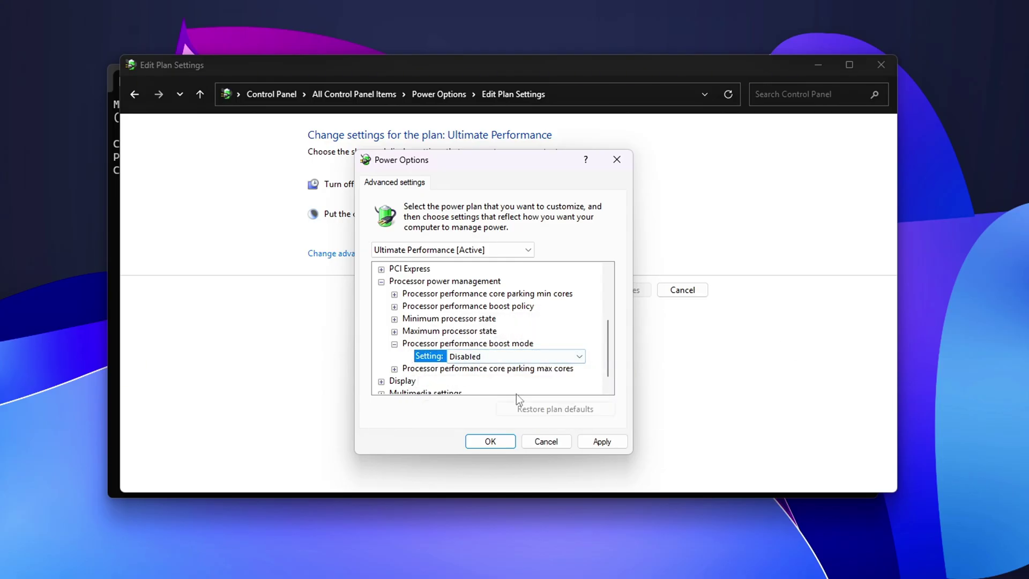
pyautogui.click(602, 442)
pyautogui.click(491, 441)
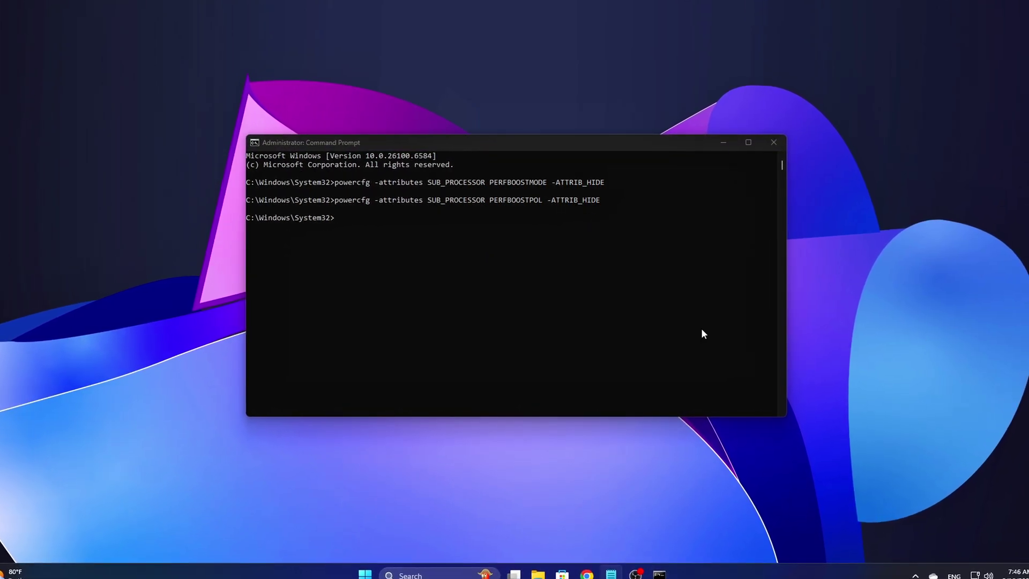
# Run the powercfg -attributes SUB_PROCESSOR commands for CPMINCORES and CPMAXCORES.
pyautogui.rightClick(467, 245)
pyautogui.press('Return')
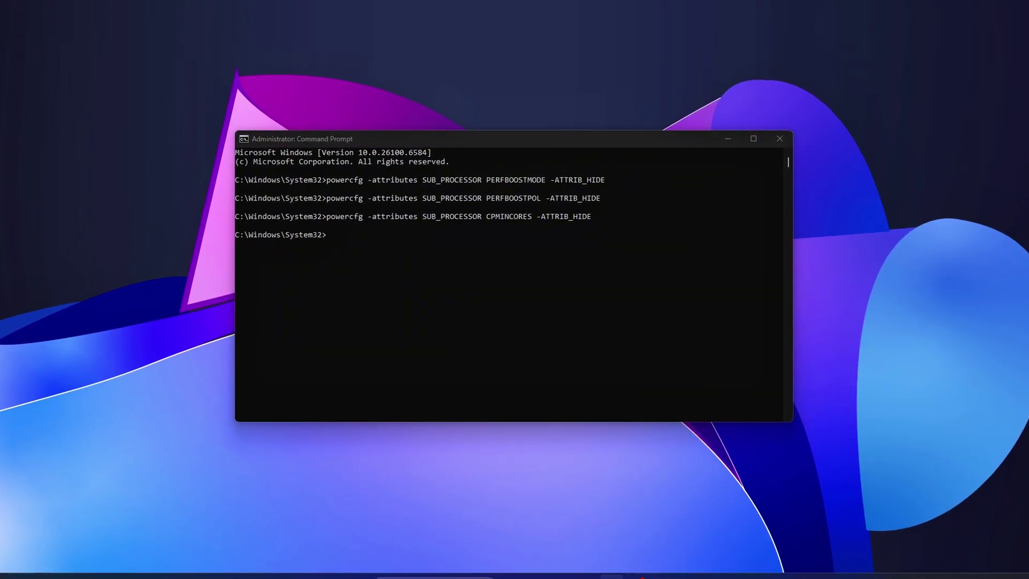
pyautogui.rightClick(622, 311)
pyautogui.press('Return')
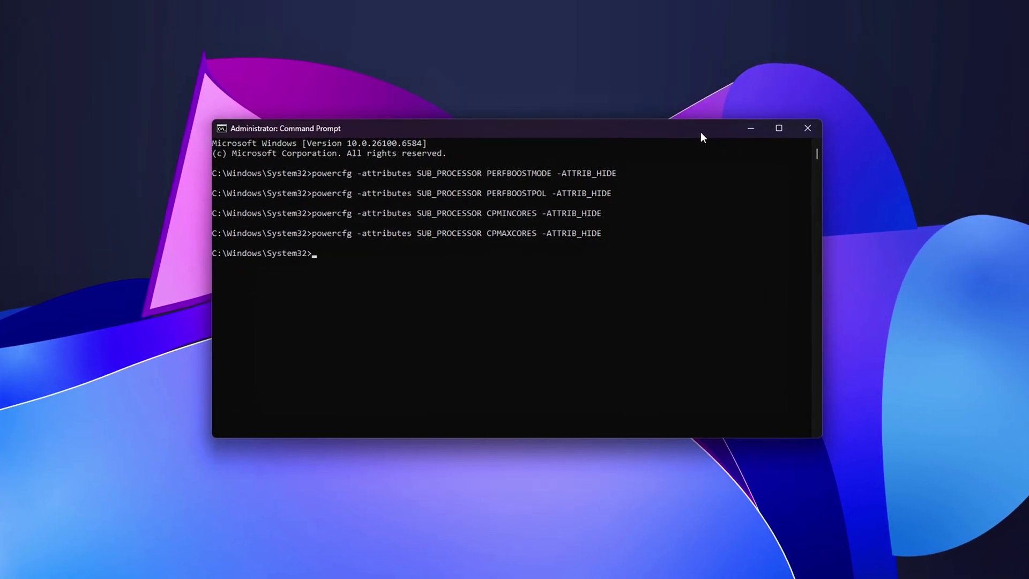
pyautogui.press('super')
# Open Control Panel in Large icons view and go to Power Options.
pyautogui.write('contr')
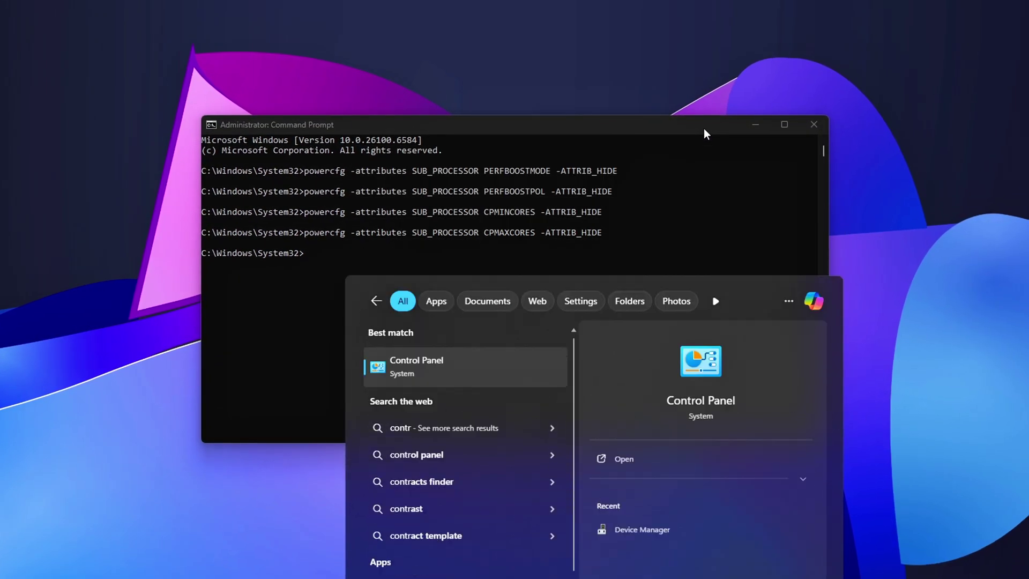
pyautogui.press('Return')
pyautogui.click(698, 153)
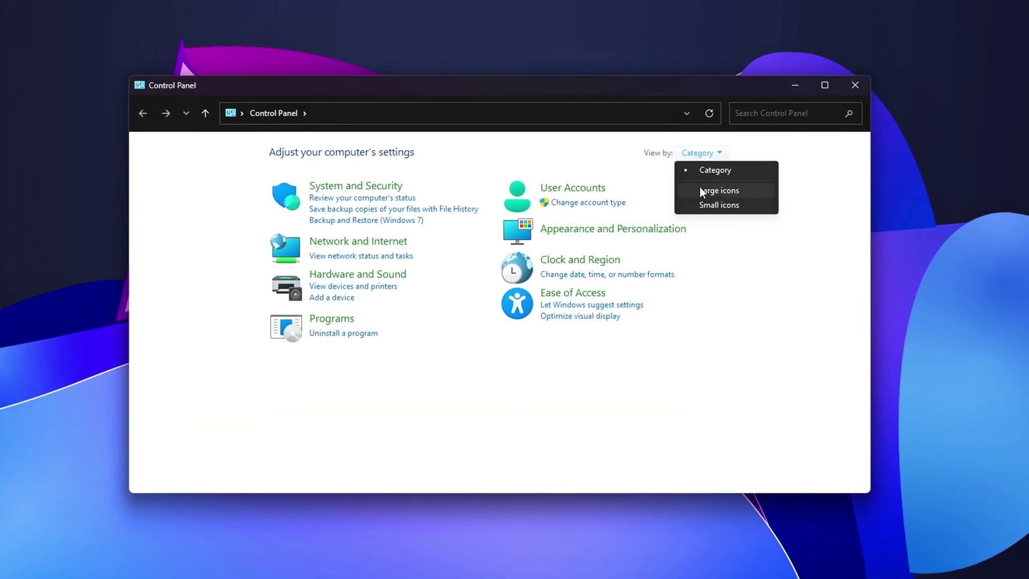
pyautogui.click(701, 191)
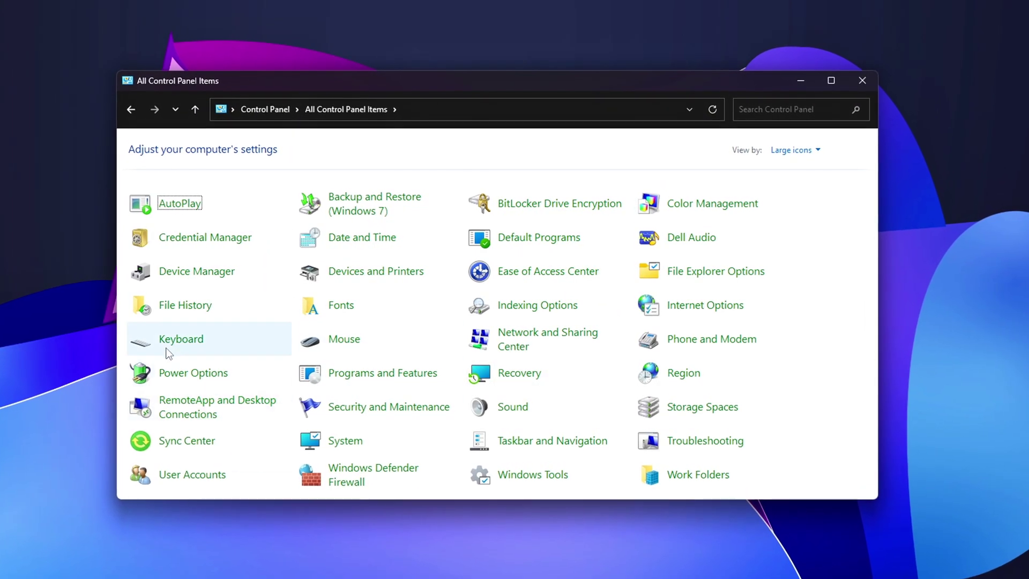
pyautogui.click(189, 373)
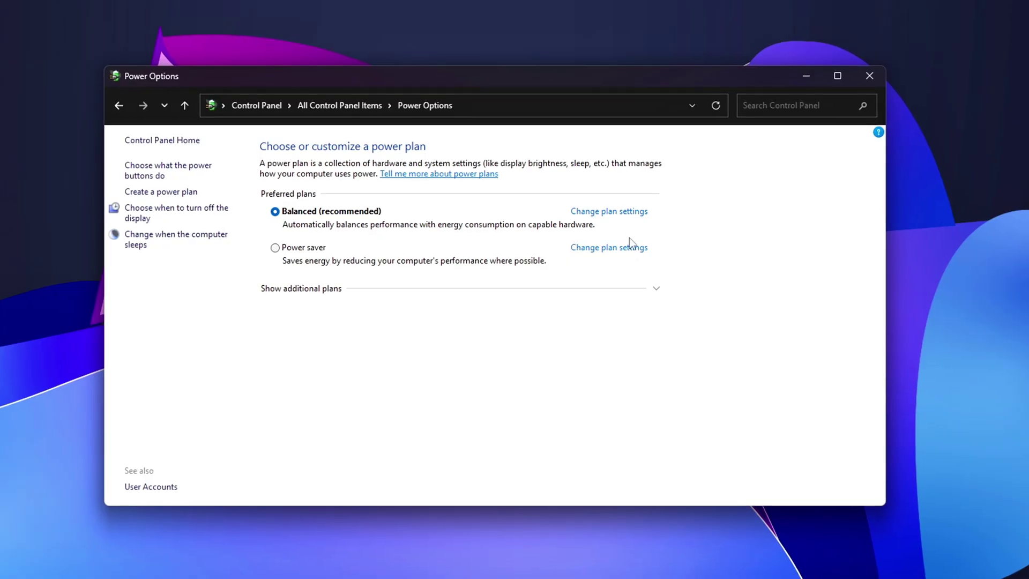
# Open the Balanced plan's advanced settings and expand Processor power management.
pyautogui.click(630, 213)
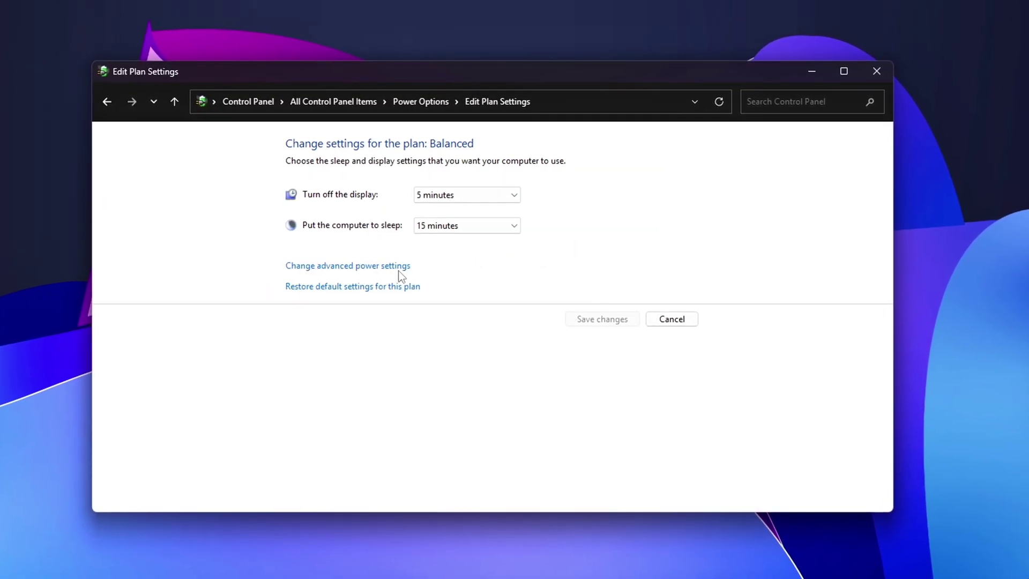
pyautogui.click(399, 269)
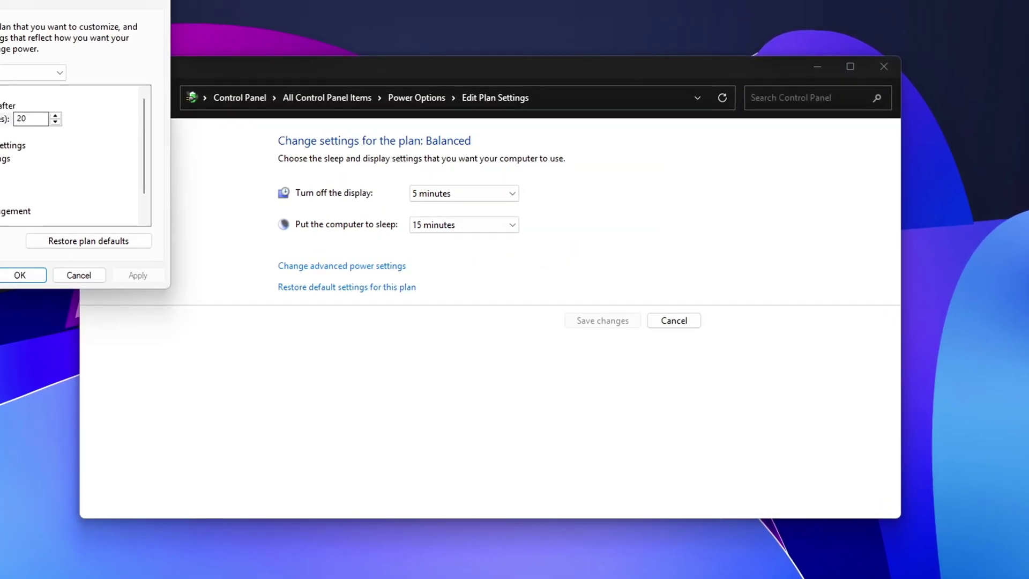
pyautogui.moveTo(47, 0); pyautogui.dragTo(529, 123)
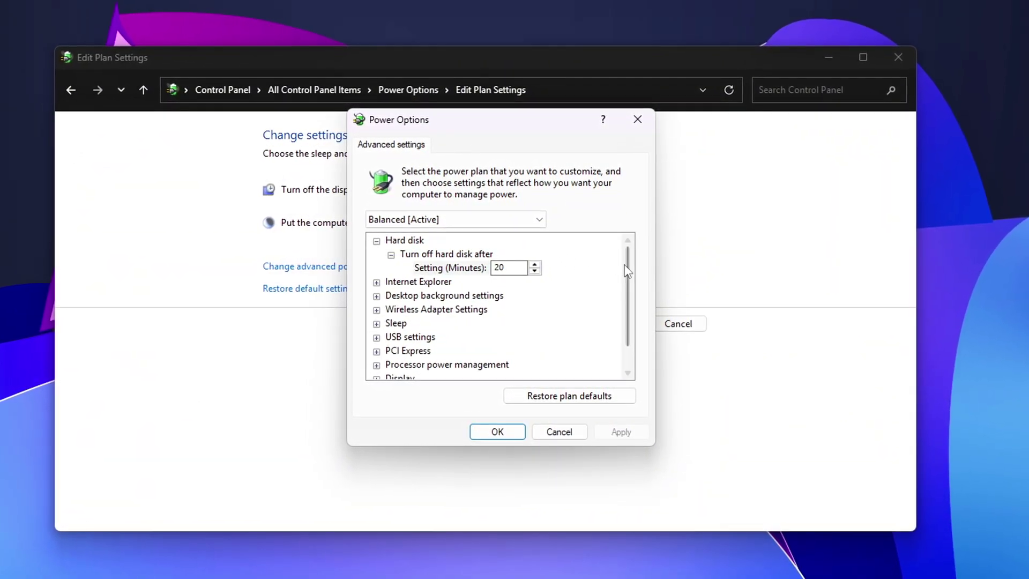
pyautogui.scroll(-1, 626, 271)
pyautogui.doubleClick(445, 337)
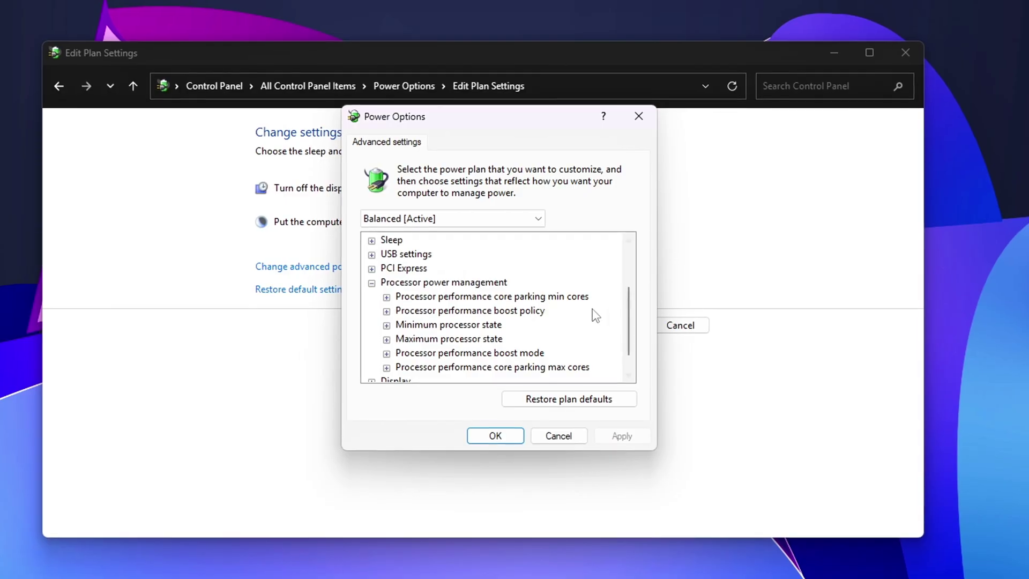